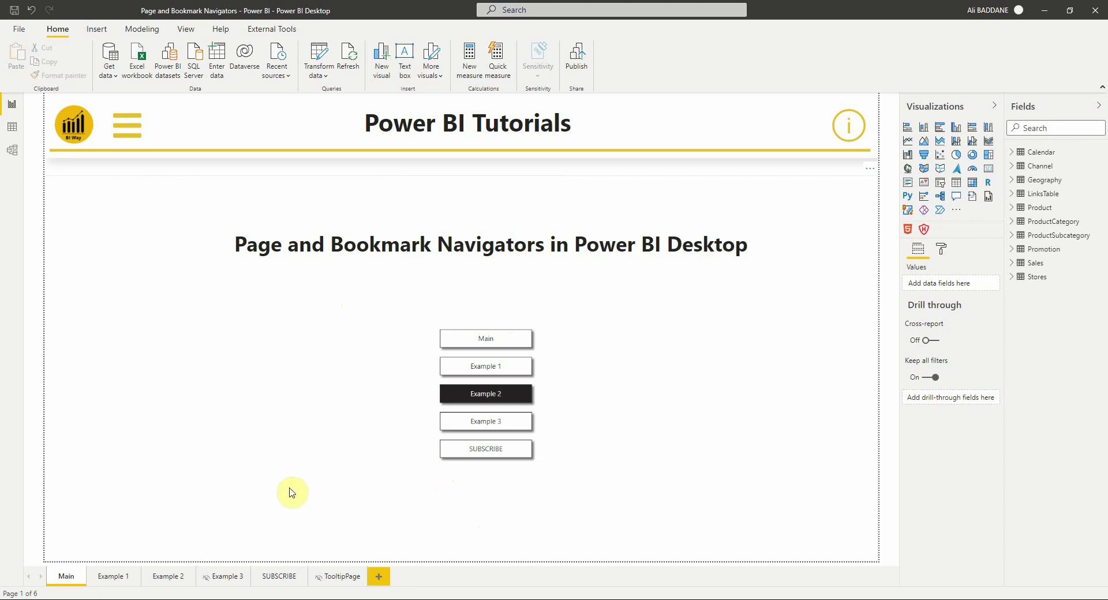
- Switch to the Example 1 page showing the sales table and slicers
left_click(118, 576)
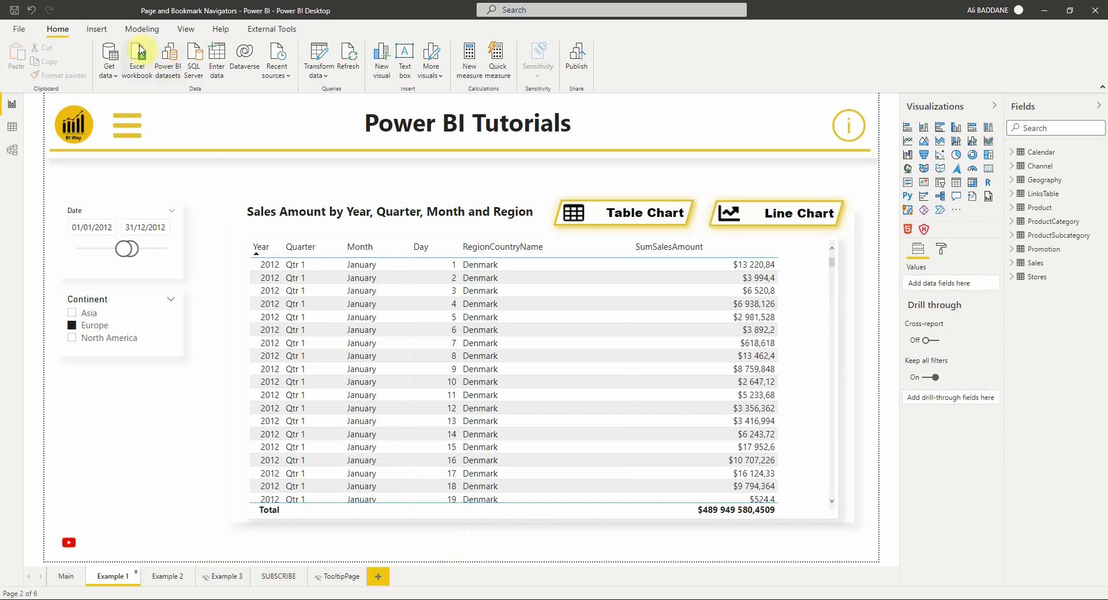
- Insert a page navigator listing Main, Example 1, Example 2, Example 3 and SUBSCRIBE
left_click(96, 30)
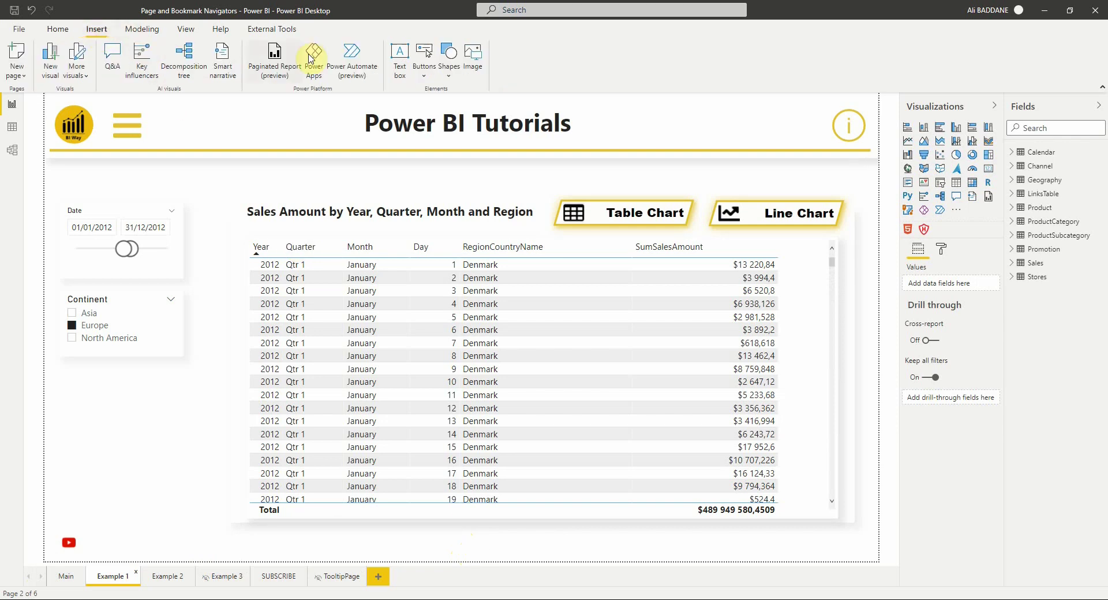
left_click(423, 61)
mouse_move(449, 264)
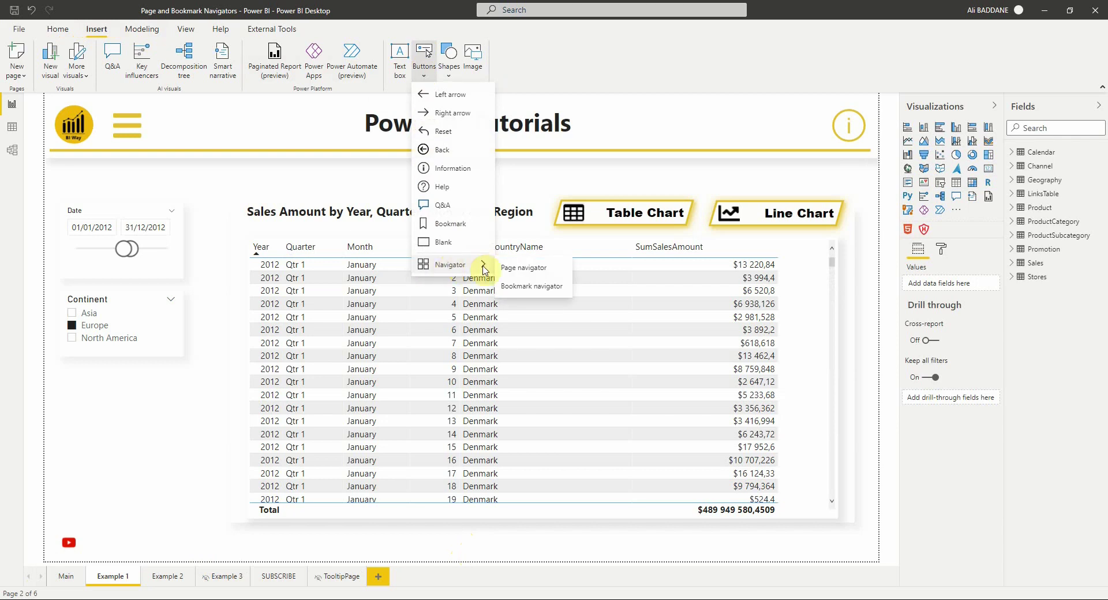
left_click(532, 270)
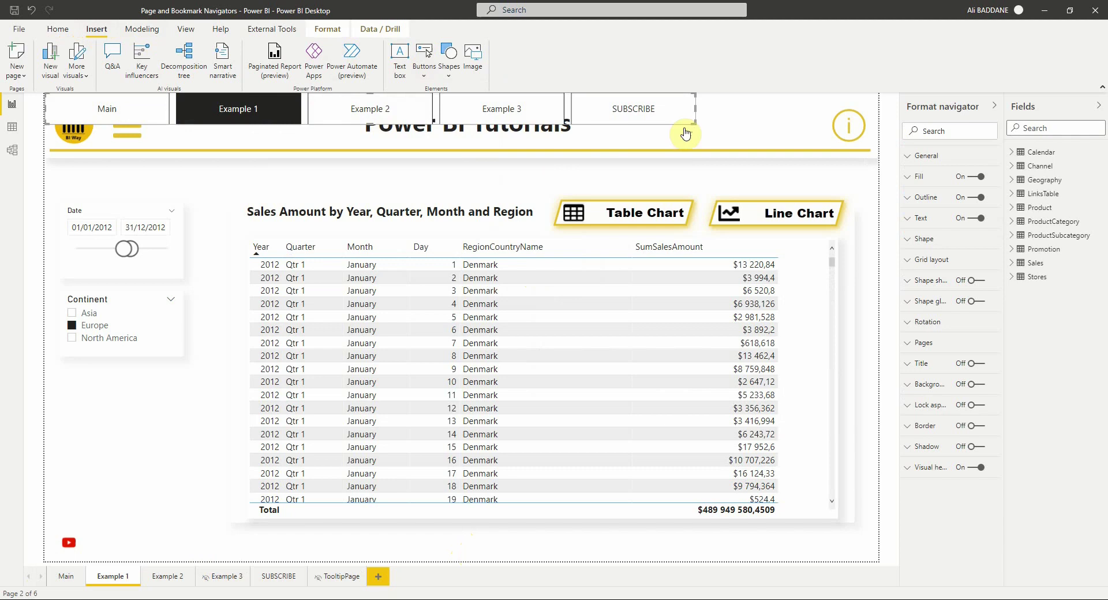
- Move the page navigator below the slicers, stack its buttons vertically, and narrow it
mouse_move(687, 146)
left_mouse_down()
mouse_move(684, 426)
mouse_move(680, 417)
mouse_move(198, 514)
left_mouse_up()
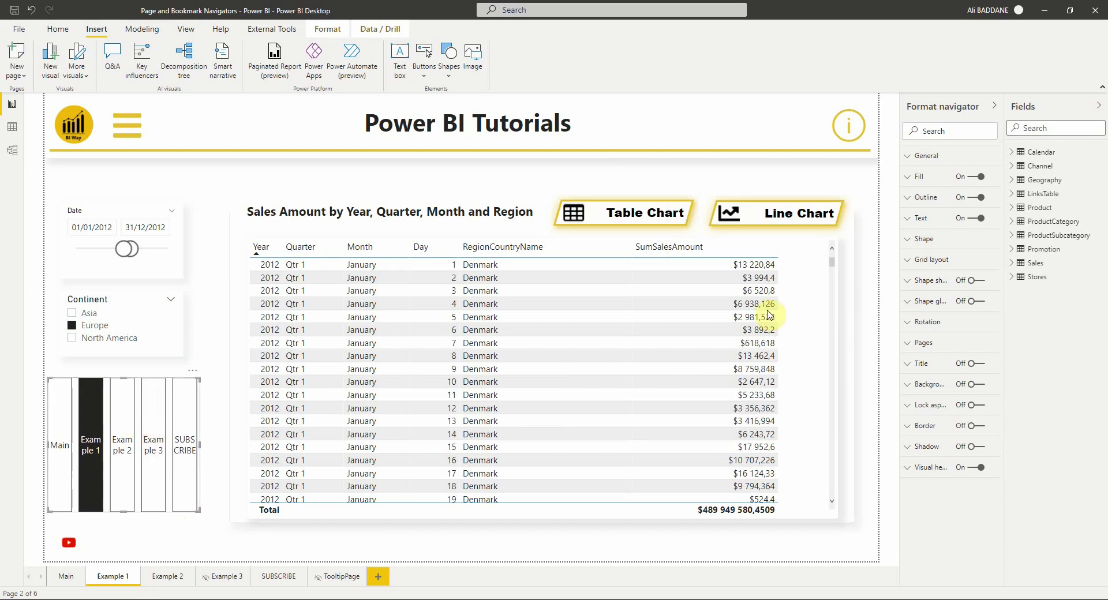
left_click(932, 261)
left_click(935, 293)
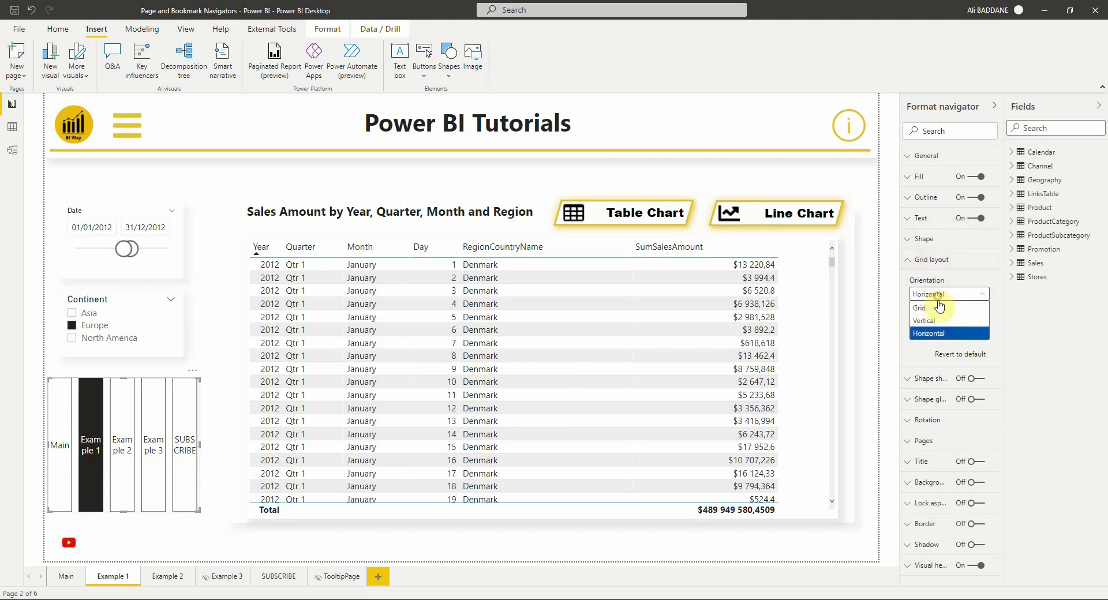
left_click(930, 321)
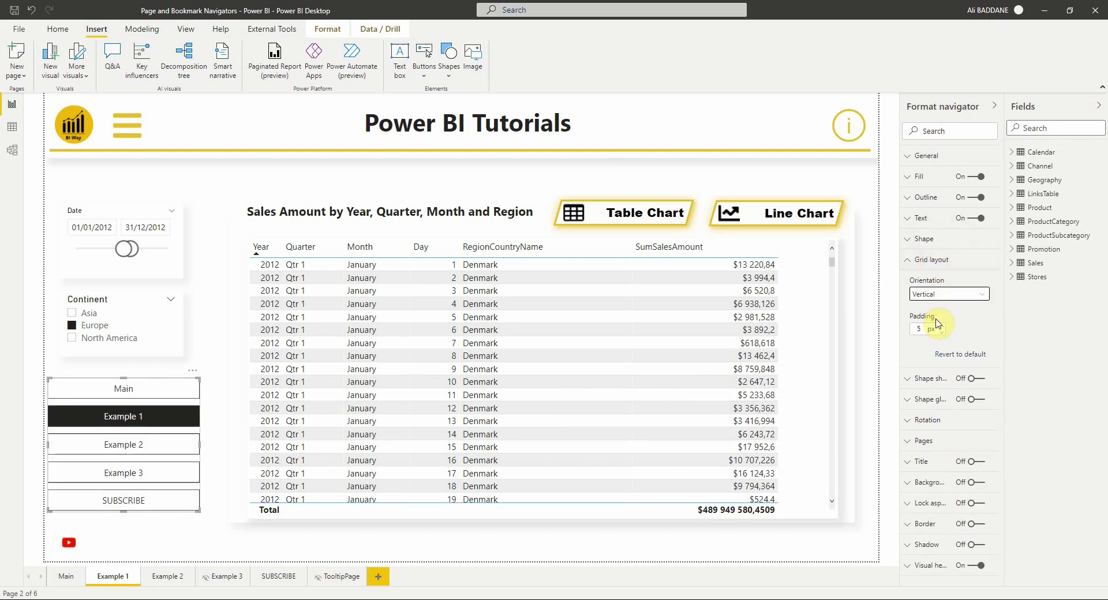
left_click_drag(194, 372, 206, 373)
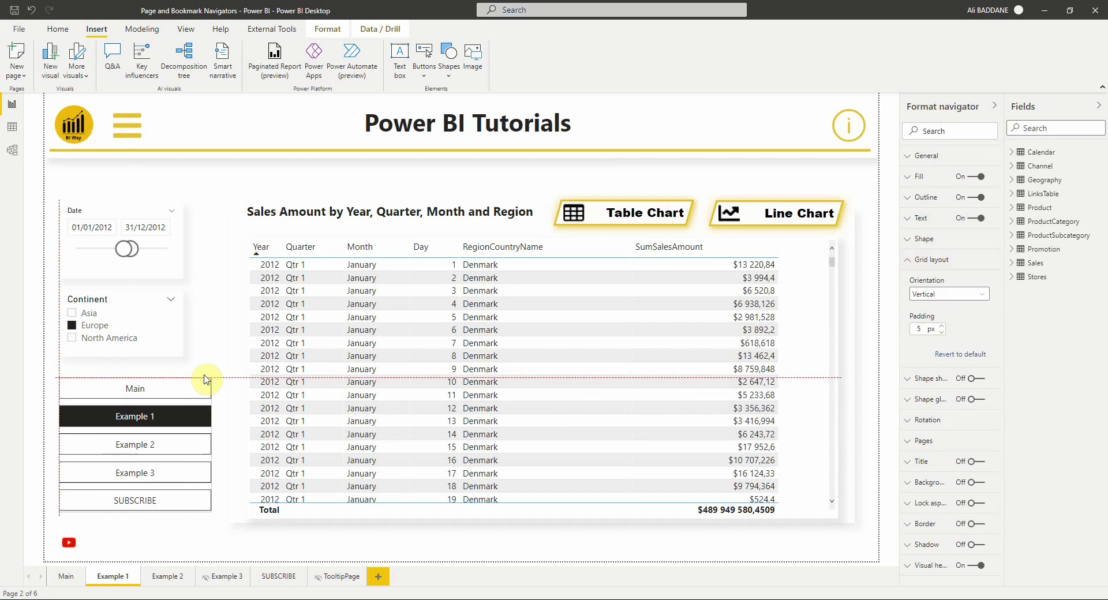
left_click_drag(211, 444, 182, 444)
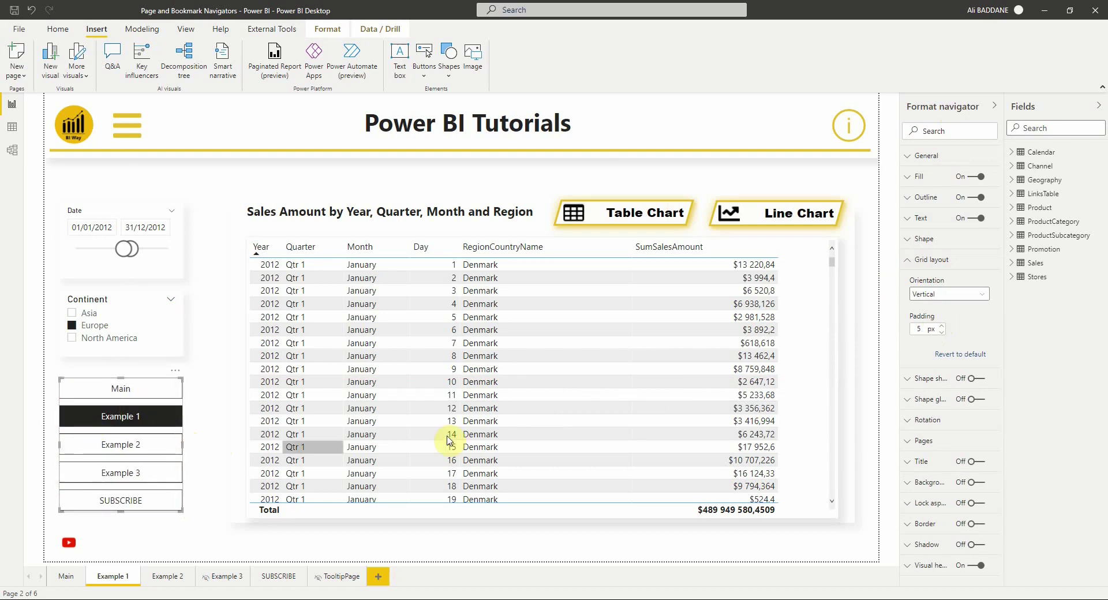
- Reduce the navigator's button padding and preview the buttons as pentagons
left_click(943, 333)
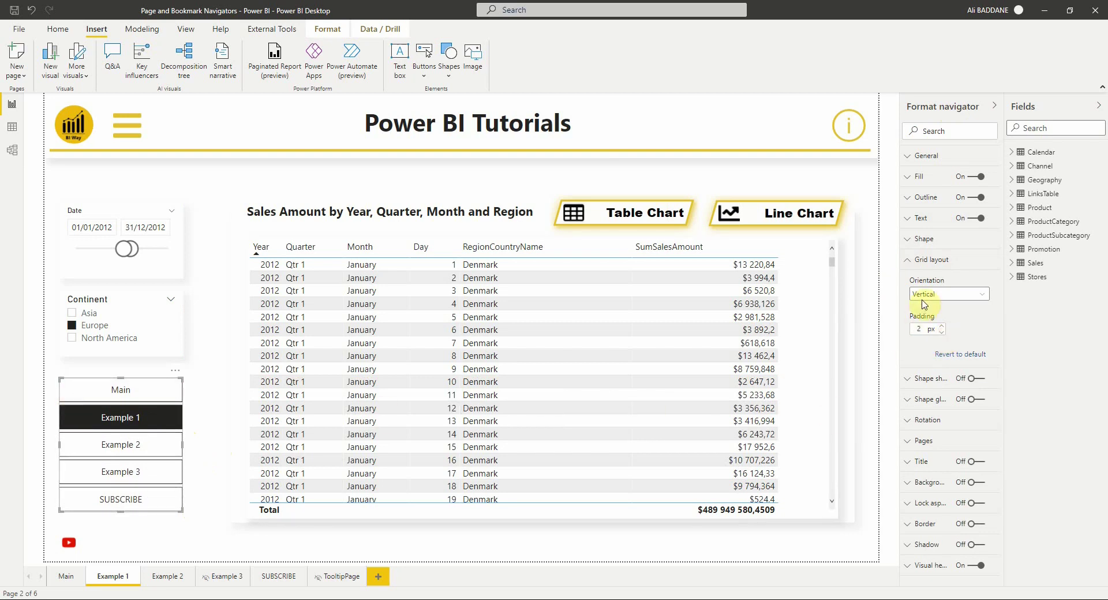
left_click(922, 258)
left_click(923, 238)
left_click(940, 273)
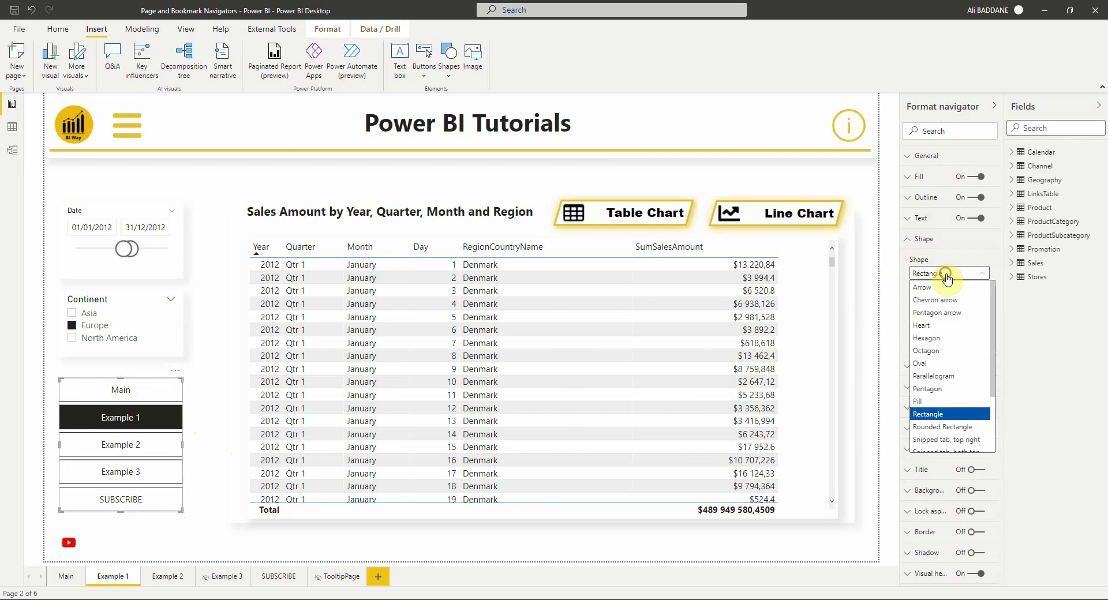
left_click(945, 395)
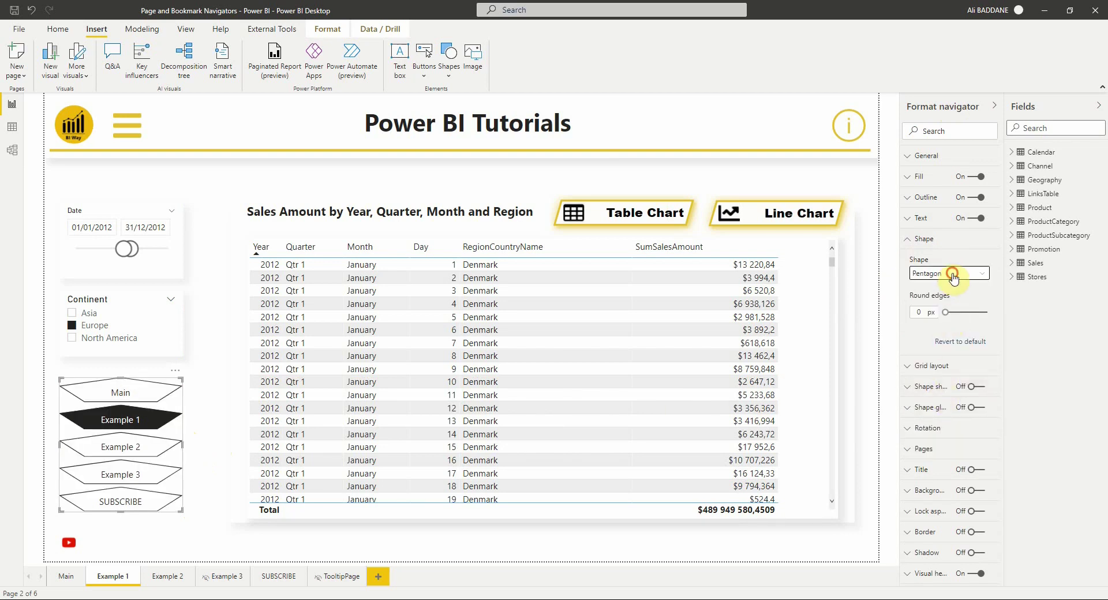
- Preview the buttons as snipped tabs, then set them back to rectangles
left_click(953, 275)
left_click(951, 392)
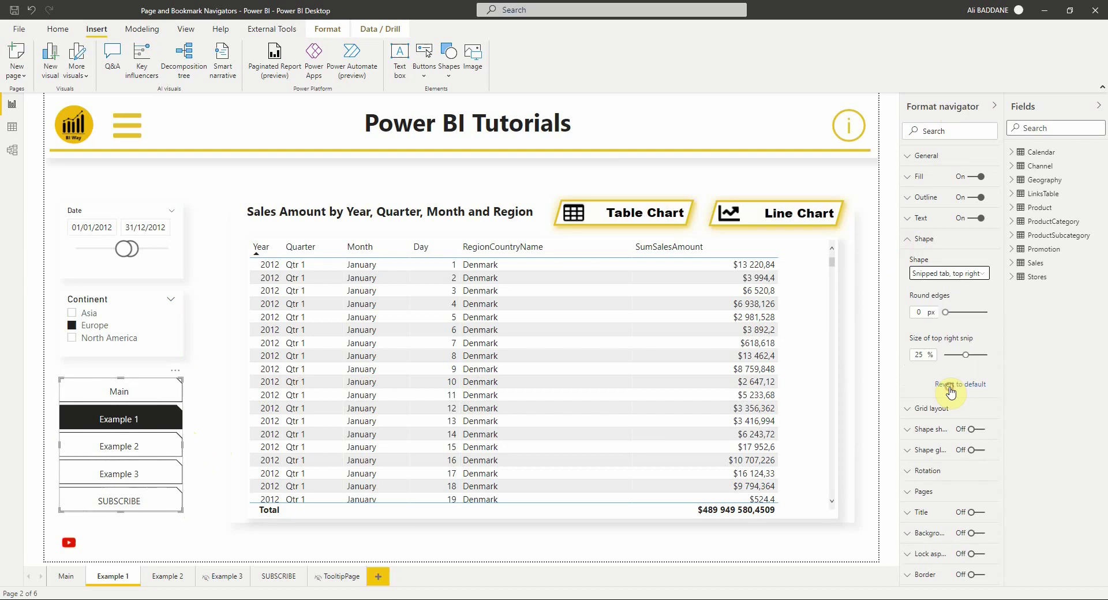
left_click(958, 276)
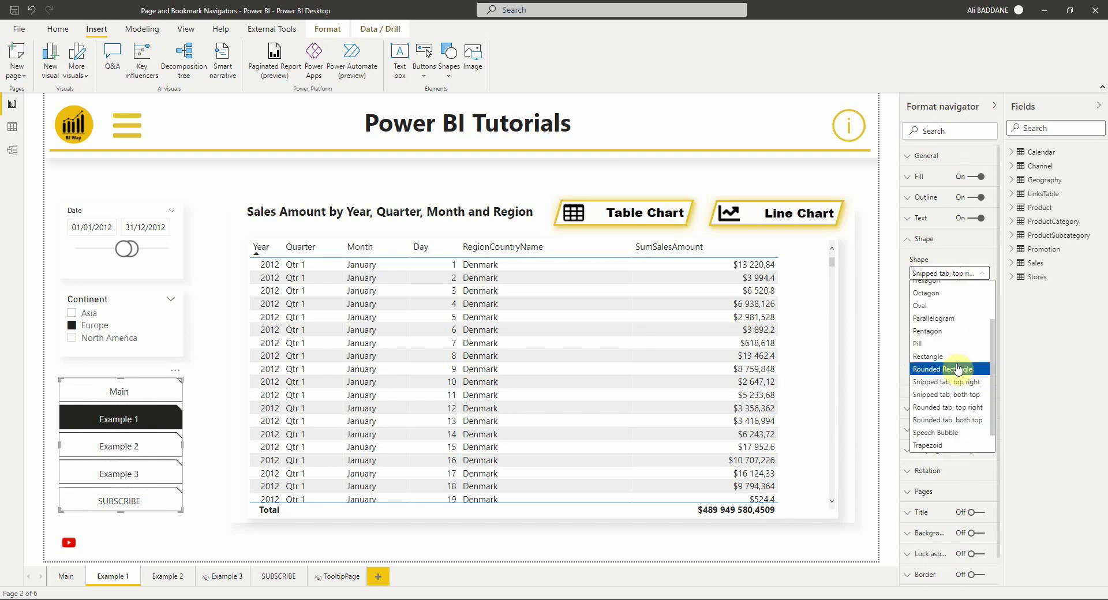
left_click(953, 356)
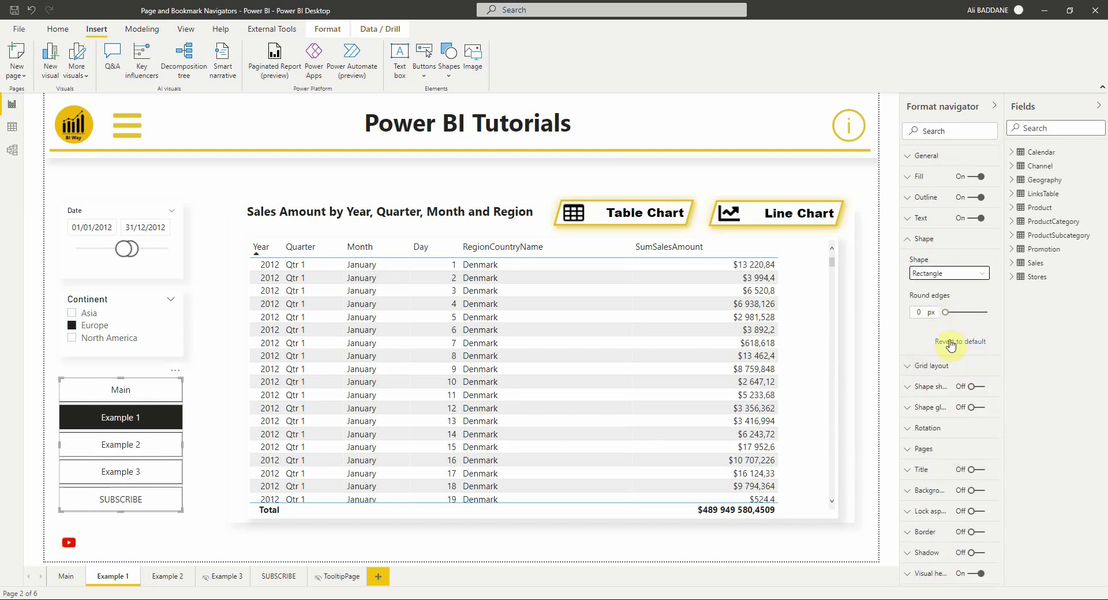
left_click(924, 242)
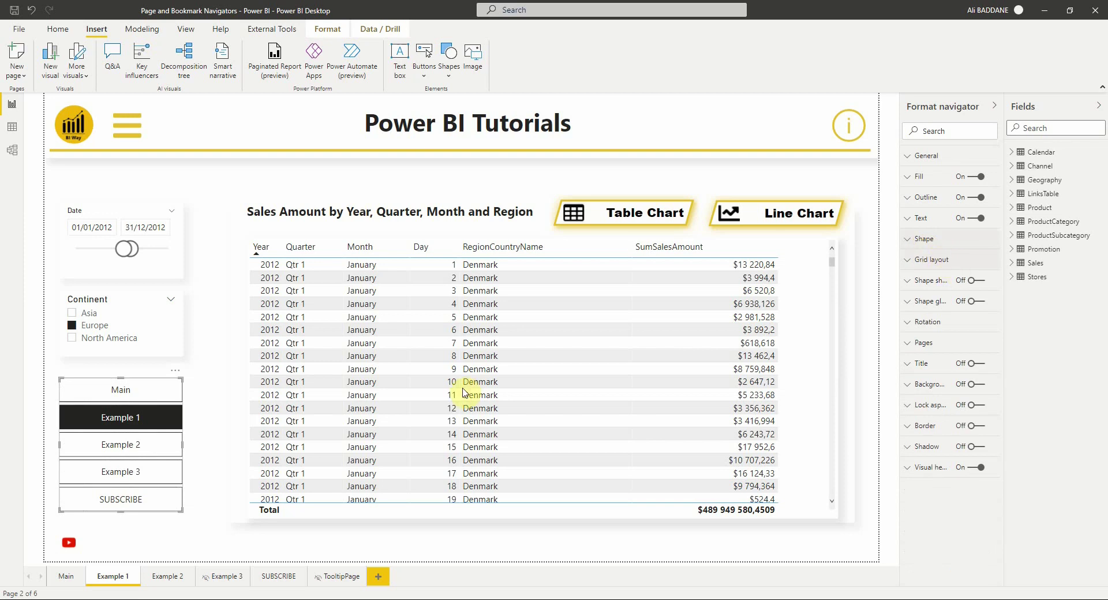
- Set the navigator's Selected-state fill to a darker gold theme colour
left_click(931, 176)
left_click(930, 200)
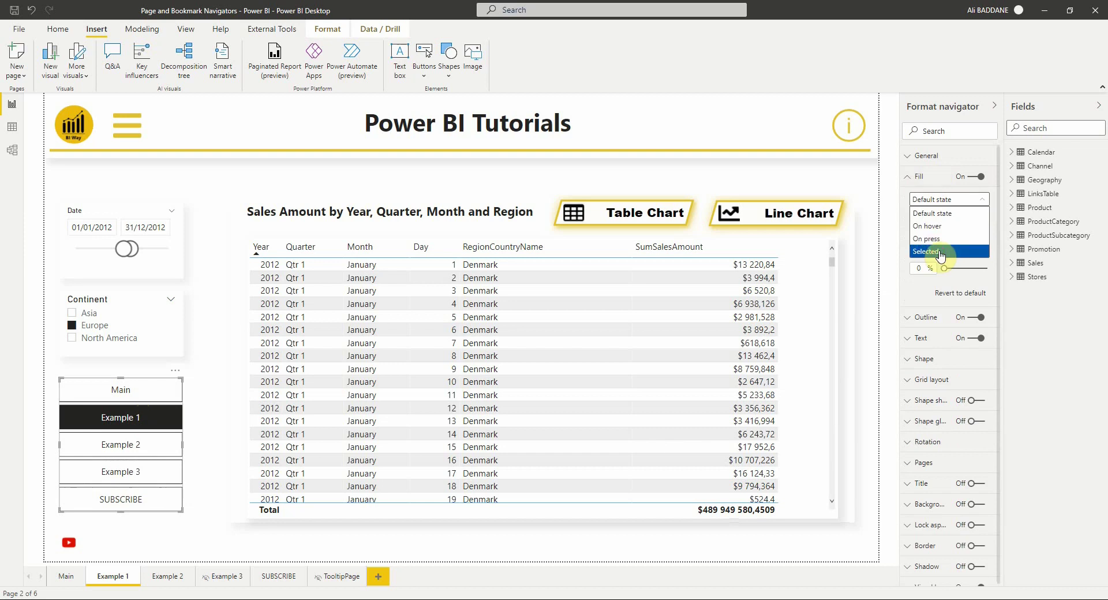
left_click(938, 253)
left_click(935, 232)
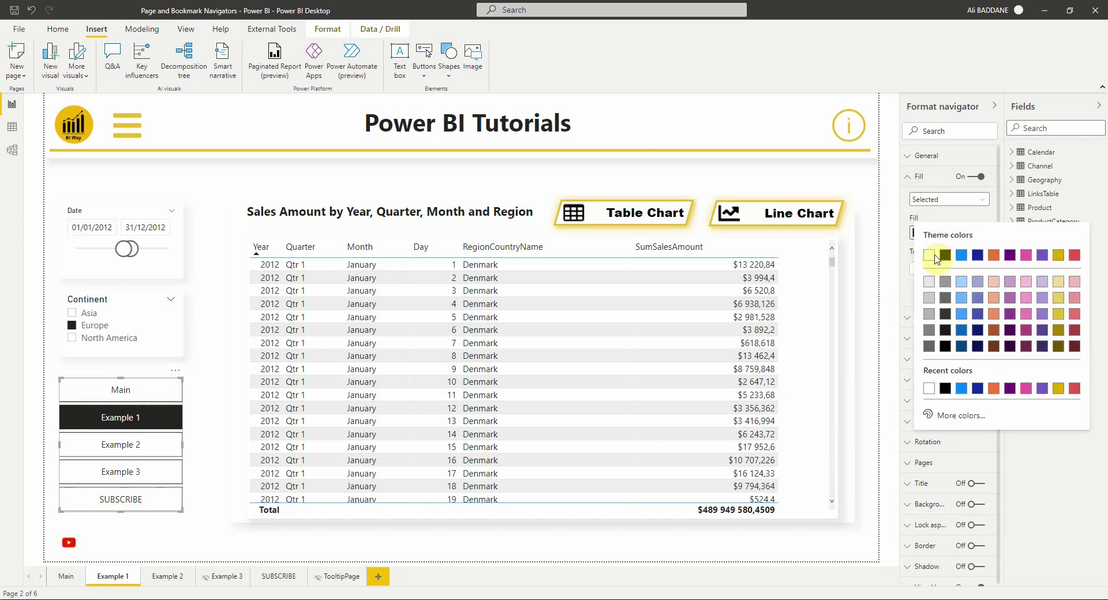
left_click(1057, 281)
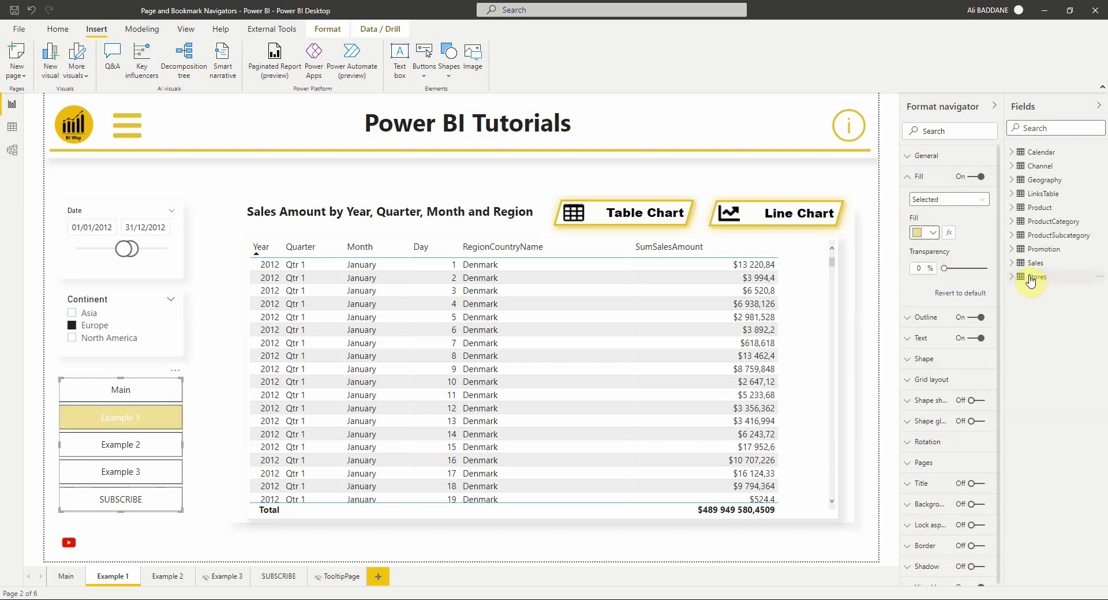
left_click(926, 233)
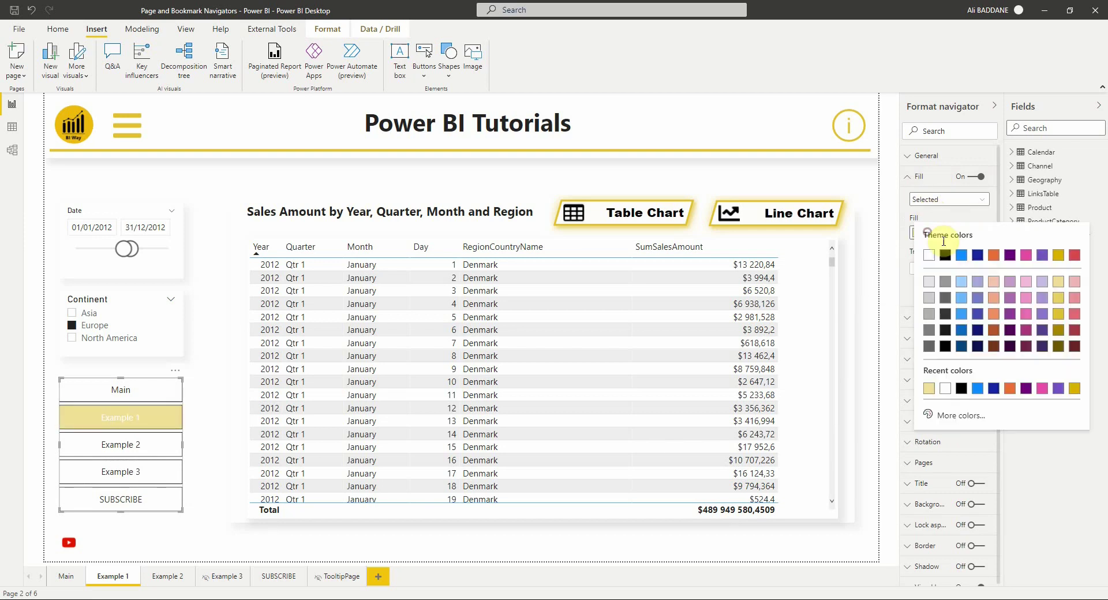
left_click(1058, 314)
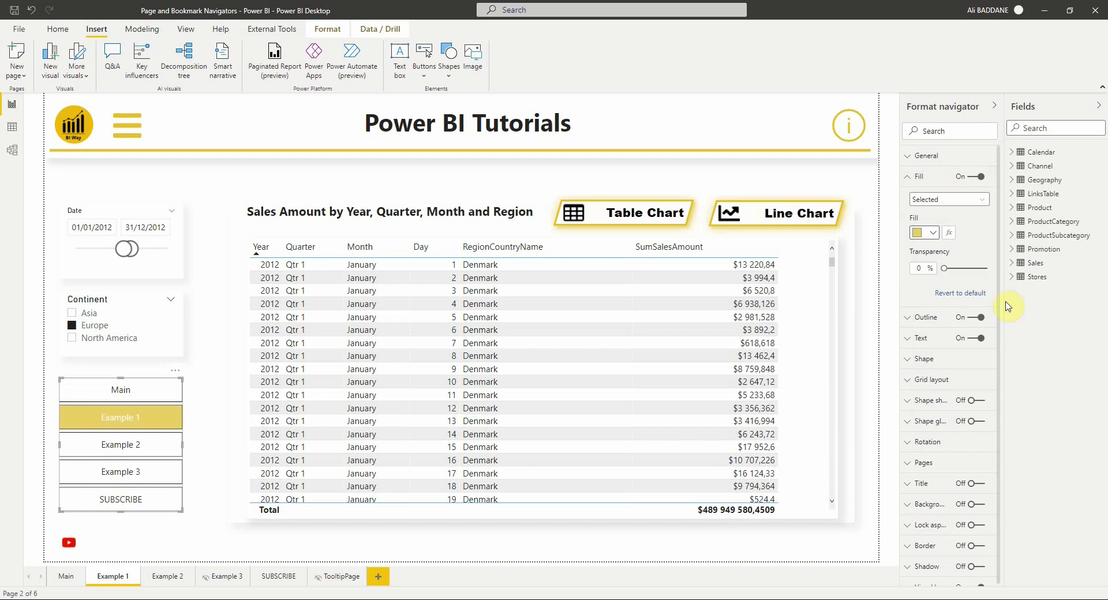
left_click(910, 179)
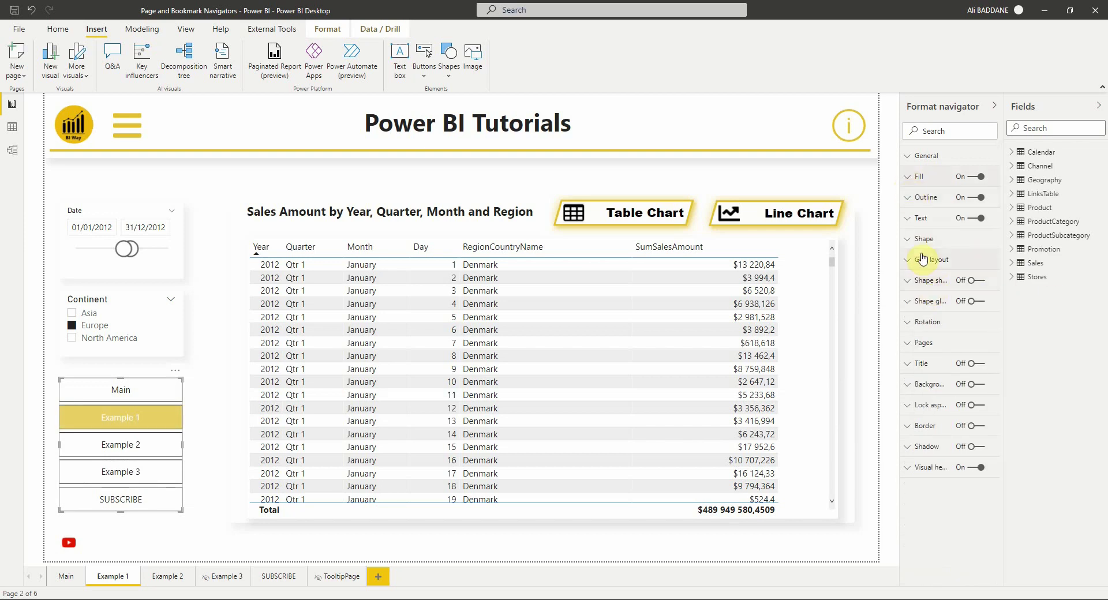
- Keep hidden pages like Example 3 in the navigator while excluding tooltip pages
left_click(922, 345)
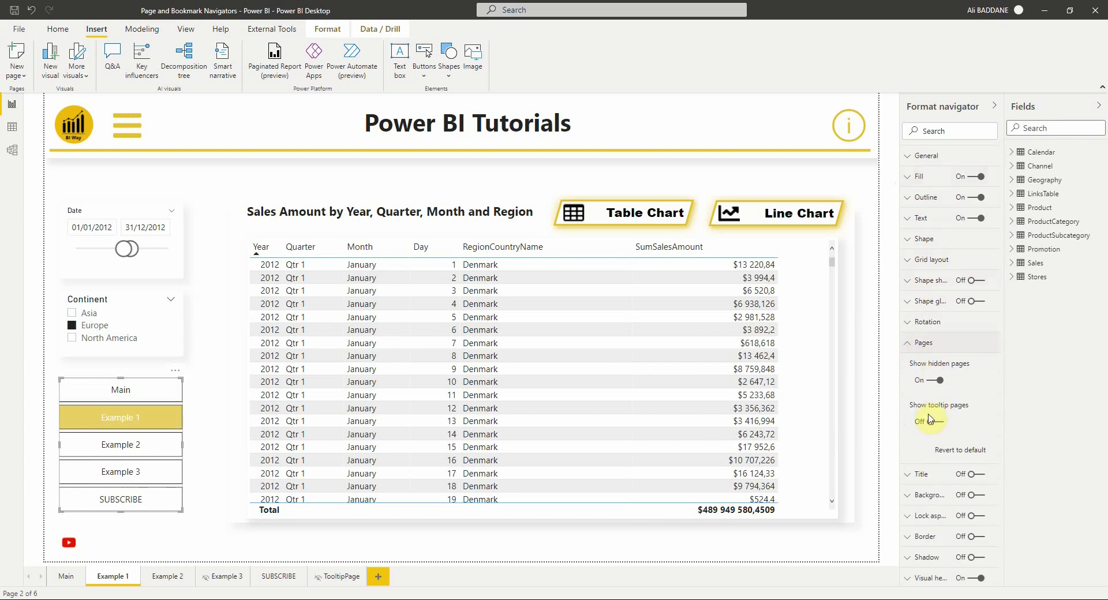
left_click(935, 382)
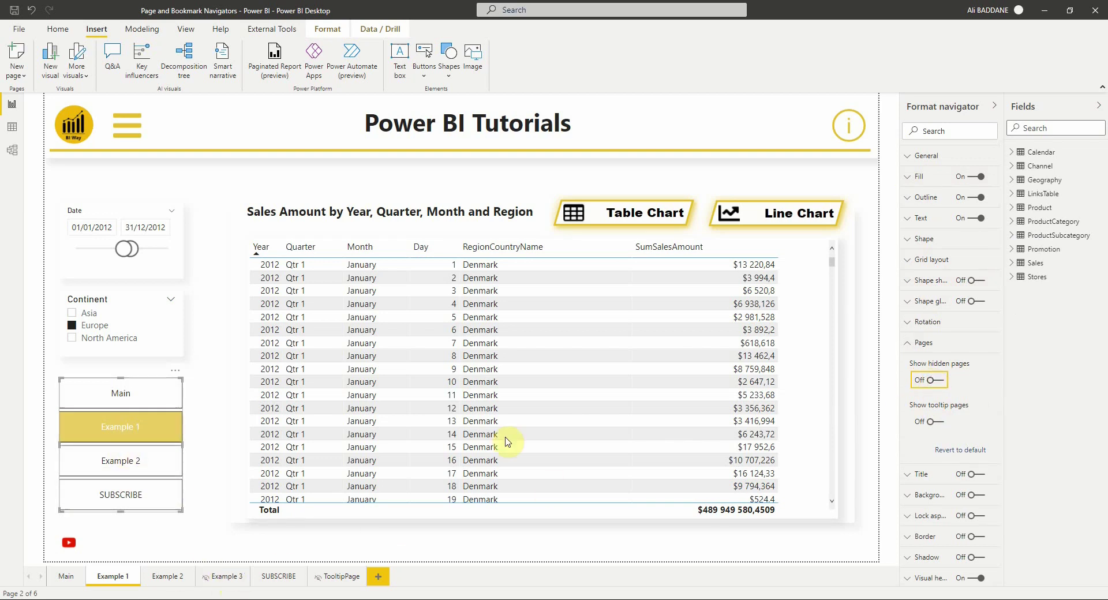
left_click(935, 383)
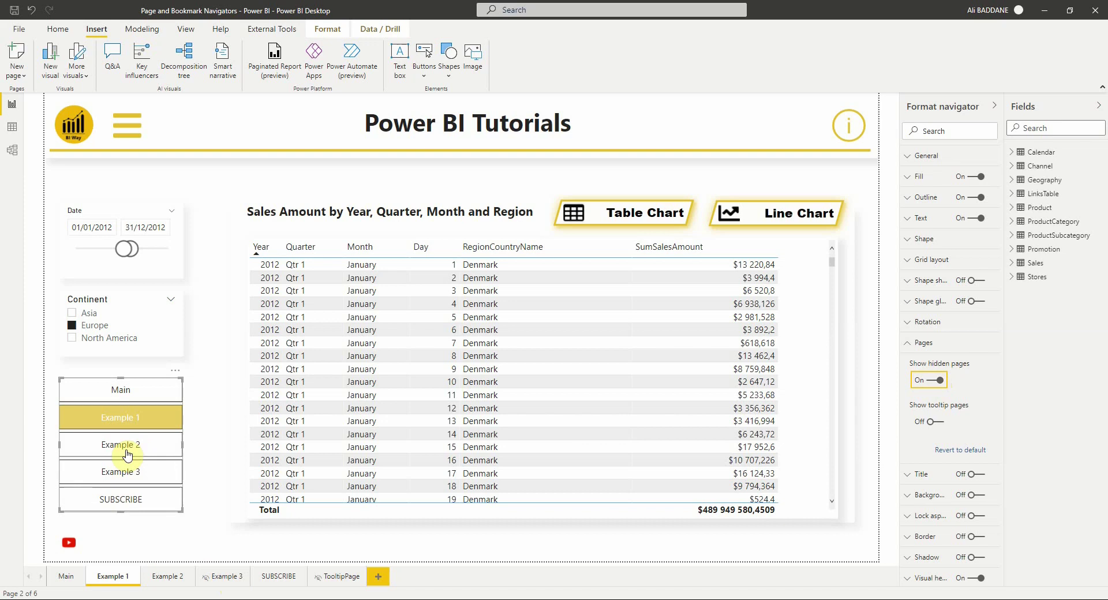
mouse_move(341, 576)
left_click(940, 427)
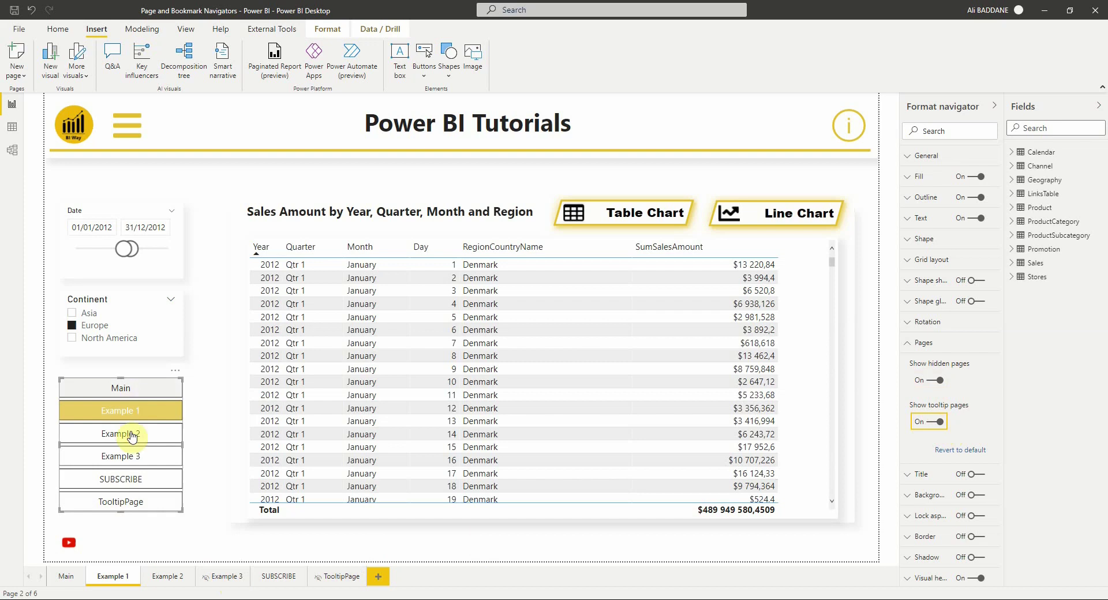
left_click(936, 425)
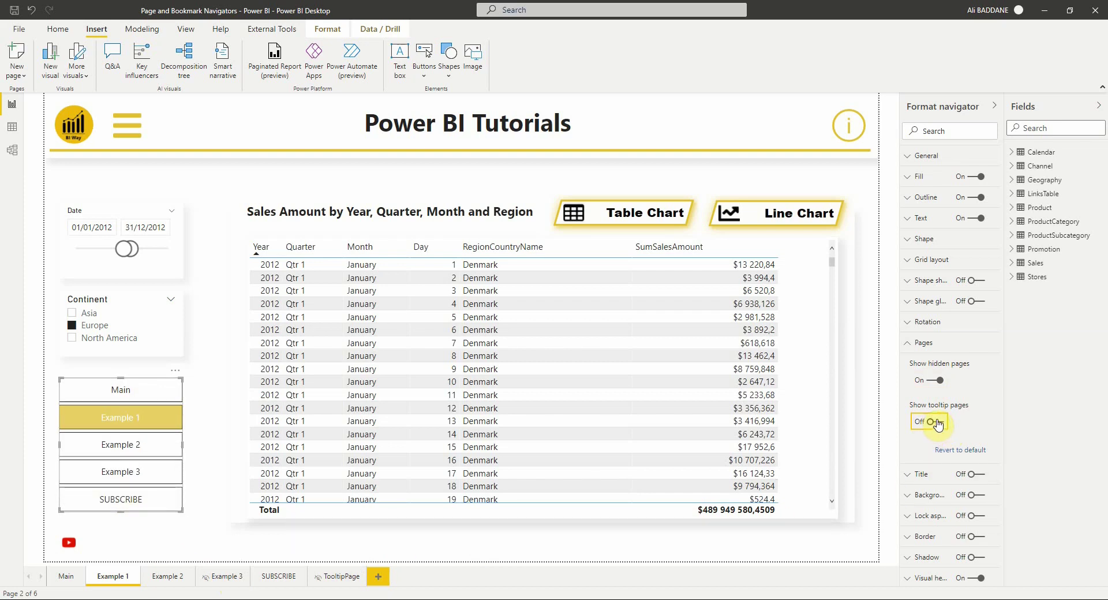
left_click(814, 553)
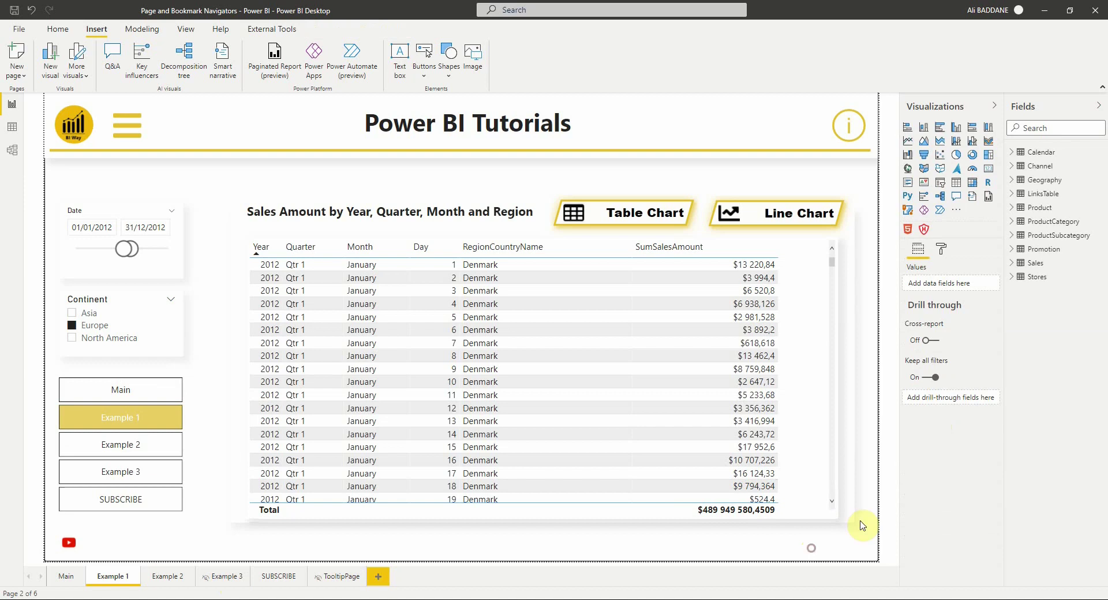
left_click(381, 580)
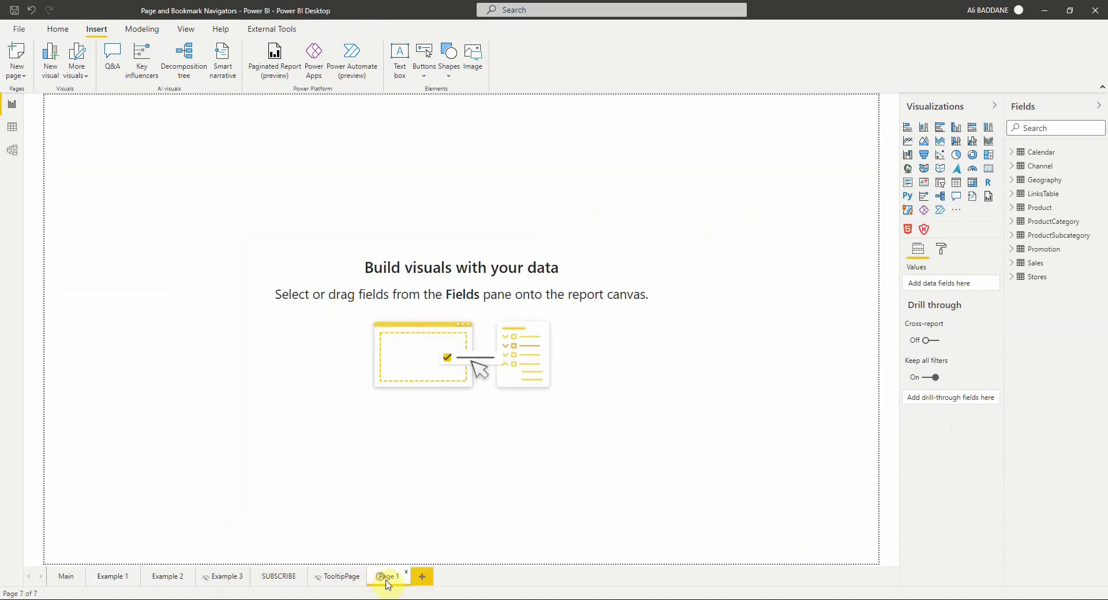
left_click(106, 577)
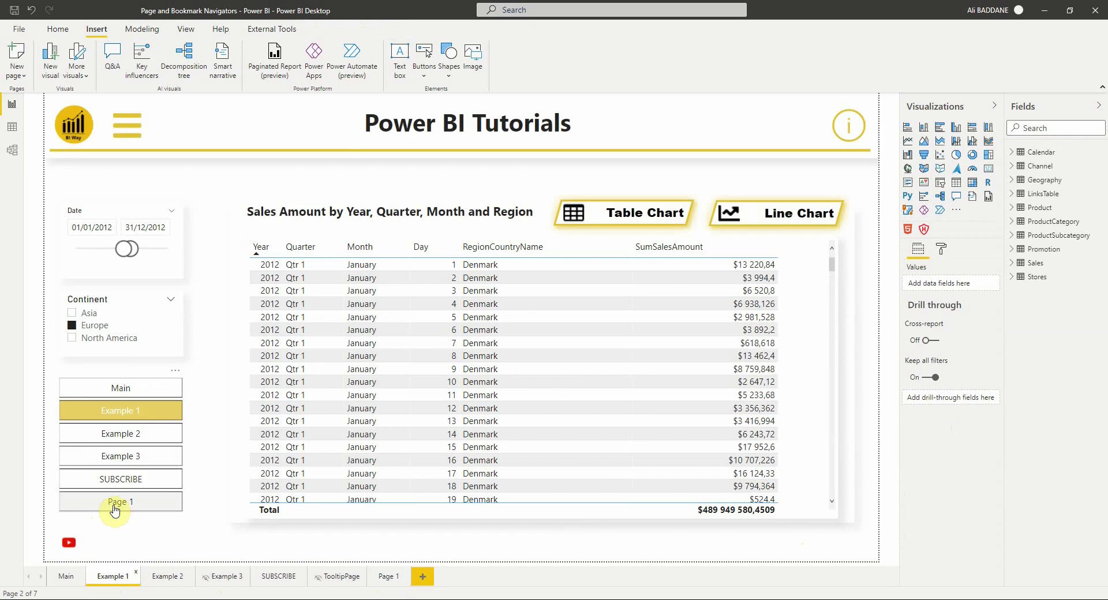
left_click(407, 575)
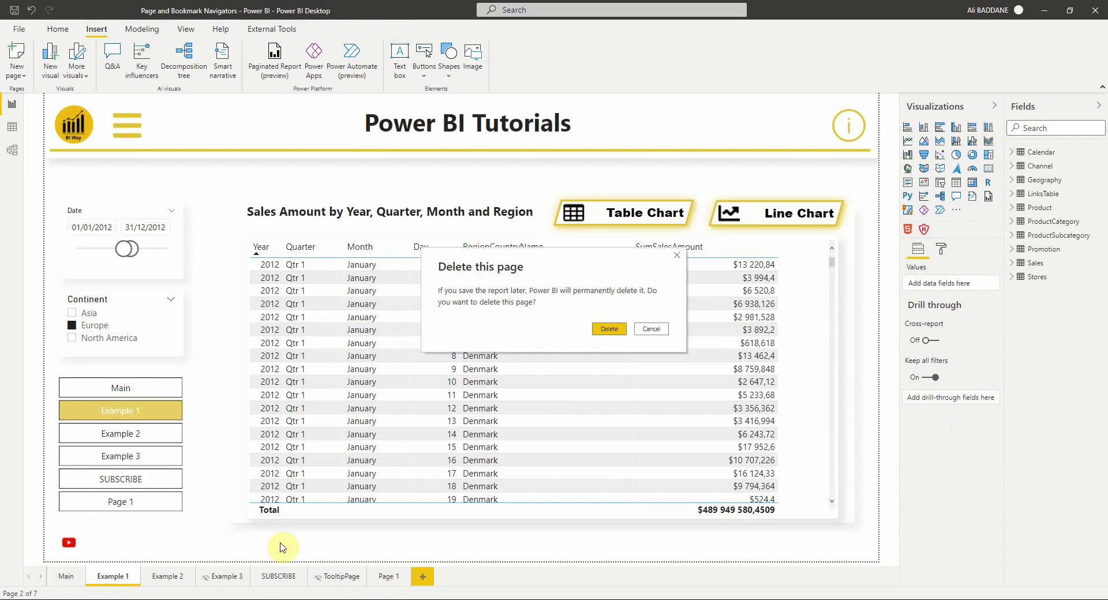
left_click(605, 328)
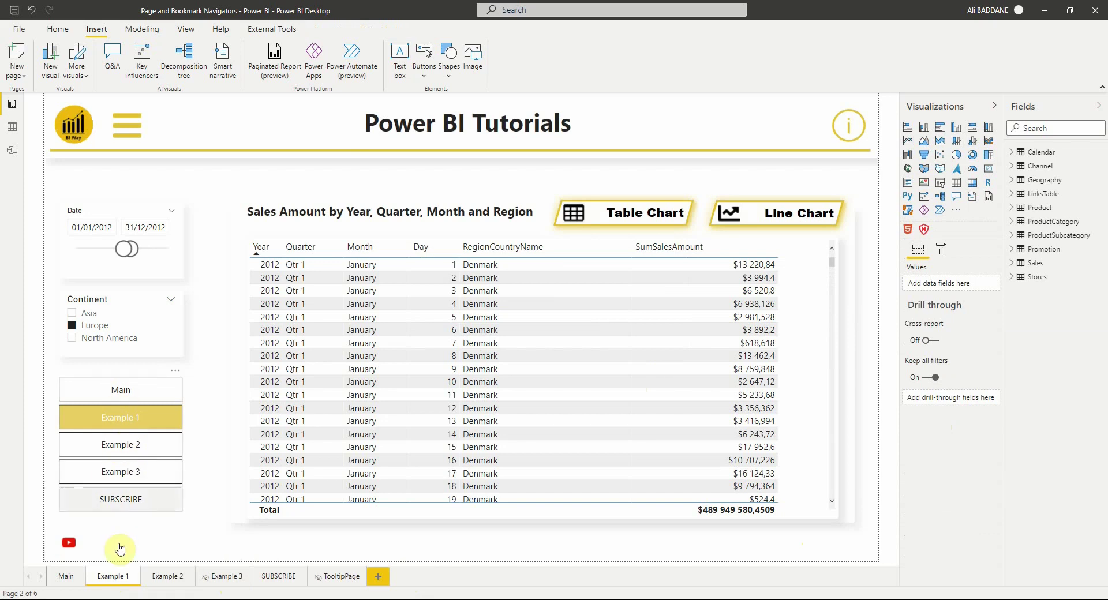
mouse_move(127, 580)
left_mouse_down()
mouse_move(163, 583)
mouse_move(127, 580)
left_mouse_up()
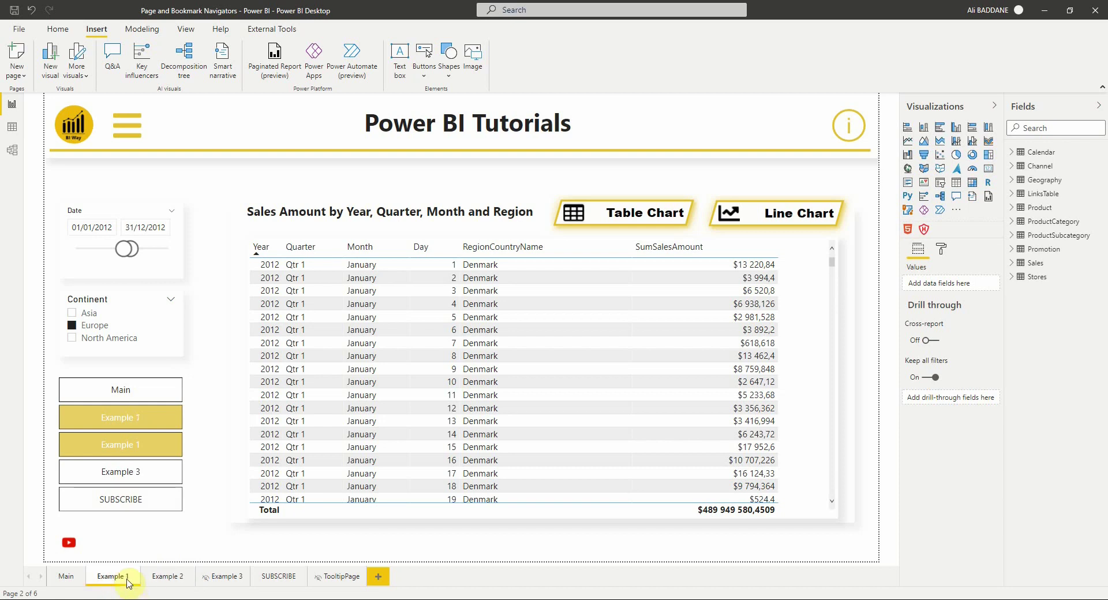
left_click(122, 419)
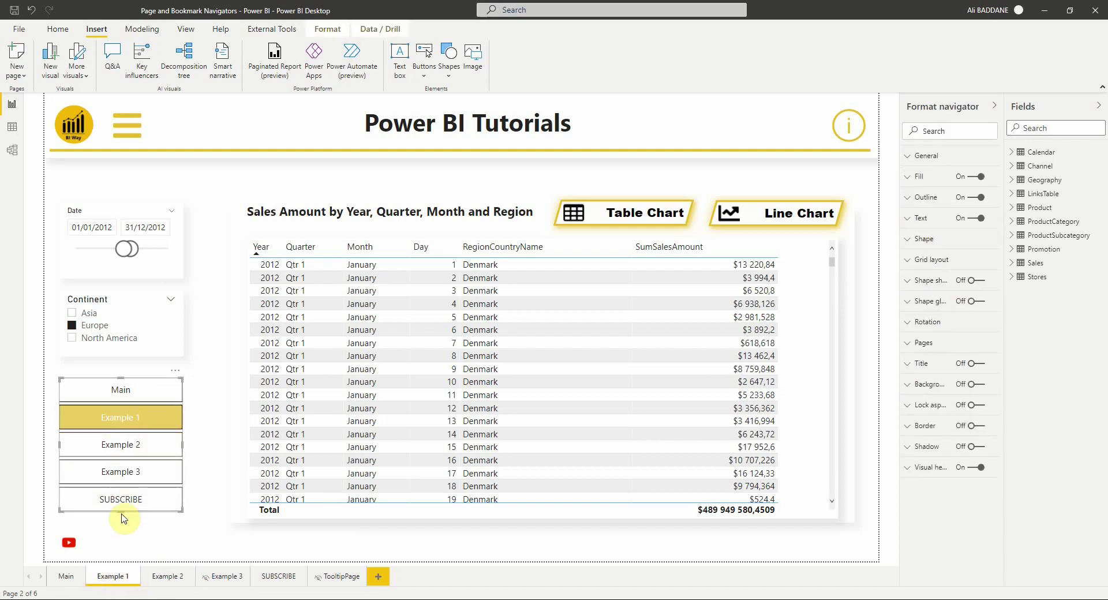
- Test the Line Chart and Table Chart buttons, leaving the visual on the line chart
left_click(208, 428)
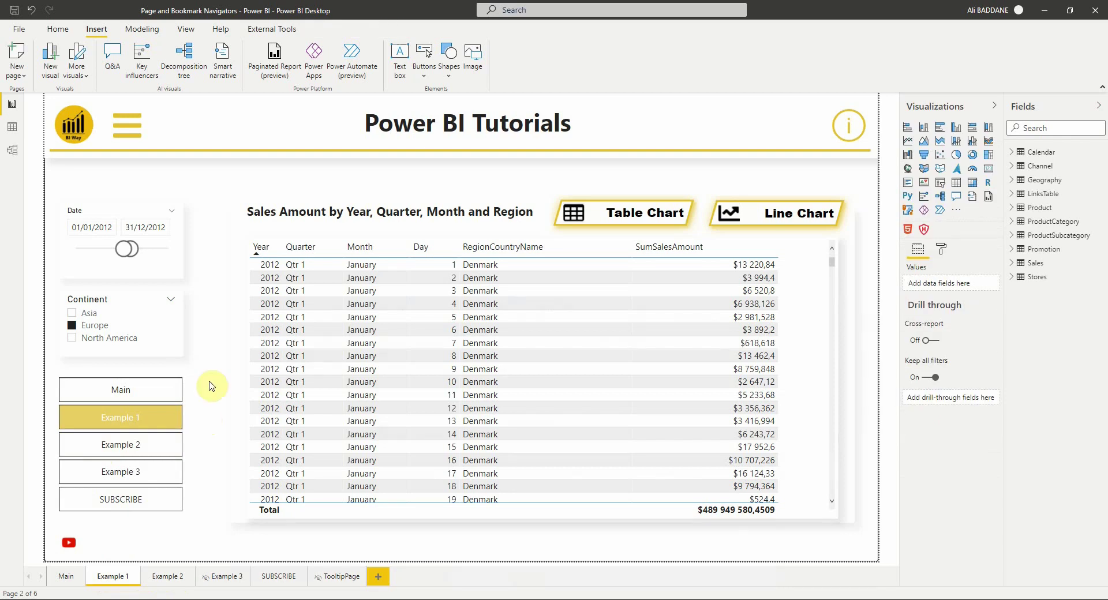
left_click(751, 213)
left_click(624, 223)
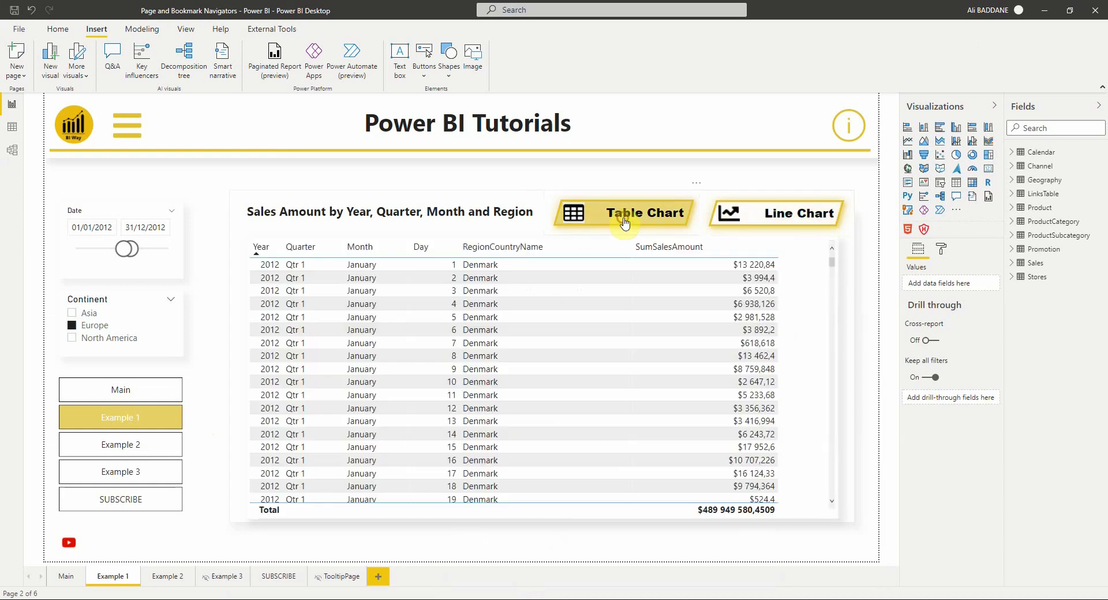
left_click(746, 209)
left_click(761, 197)
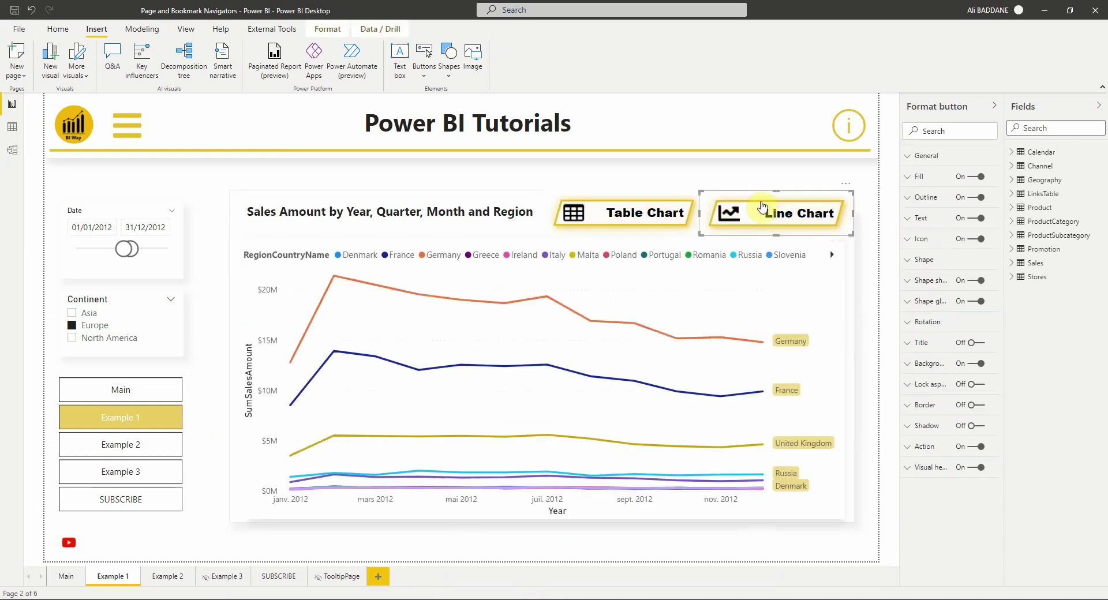
- Check the Line Chart button's bookmark action, then open the Bookmarks pane
left_click(926, 447)
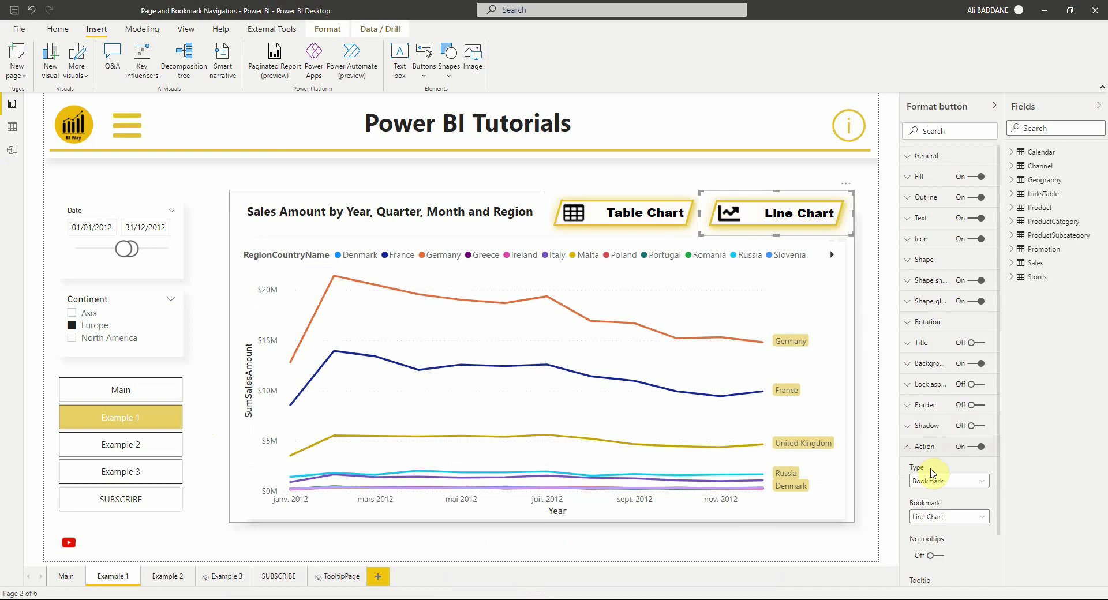
left_click(922, 448)
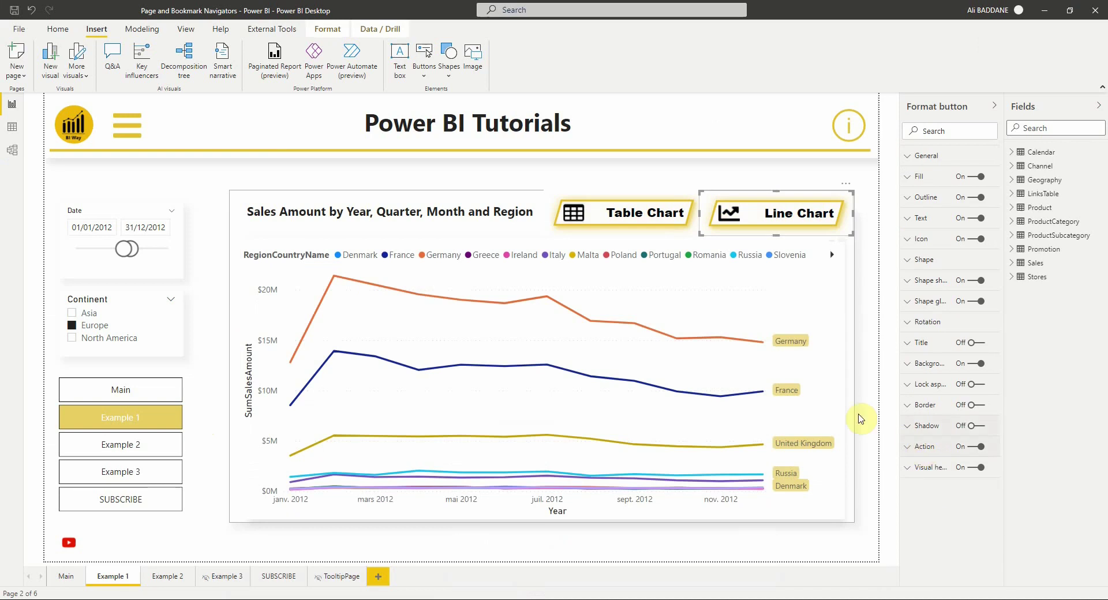
left_click(535, 545)
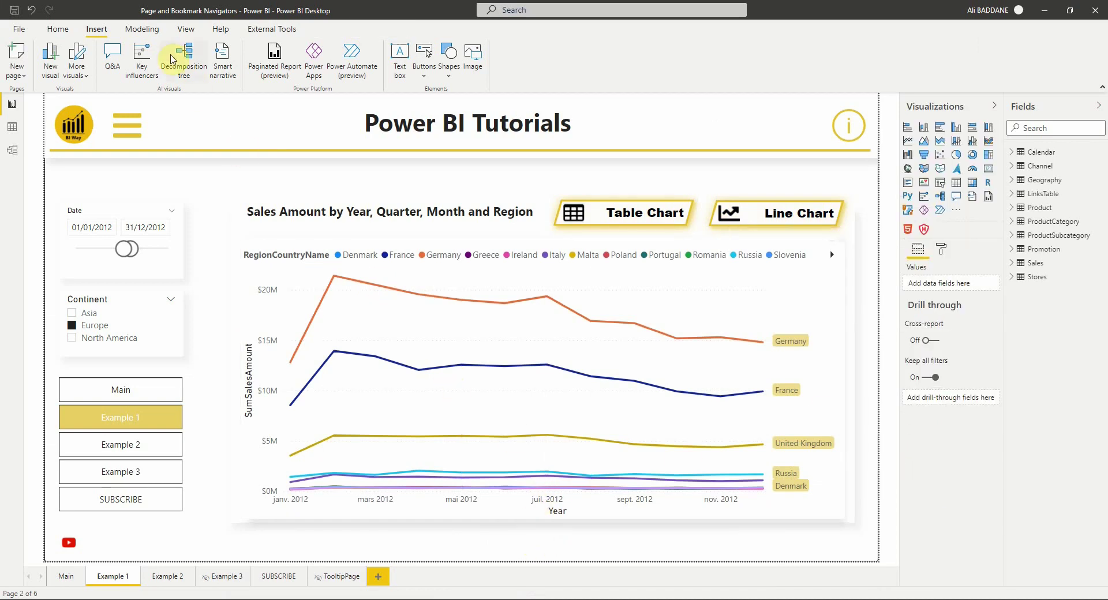
left_click(186, 29)
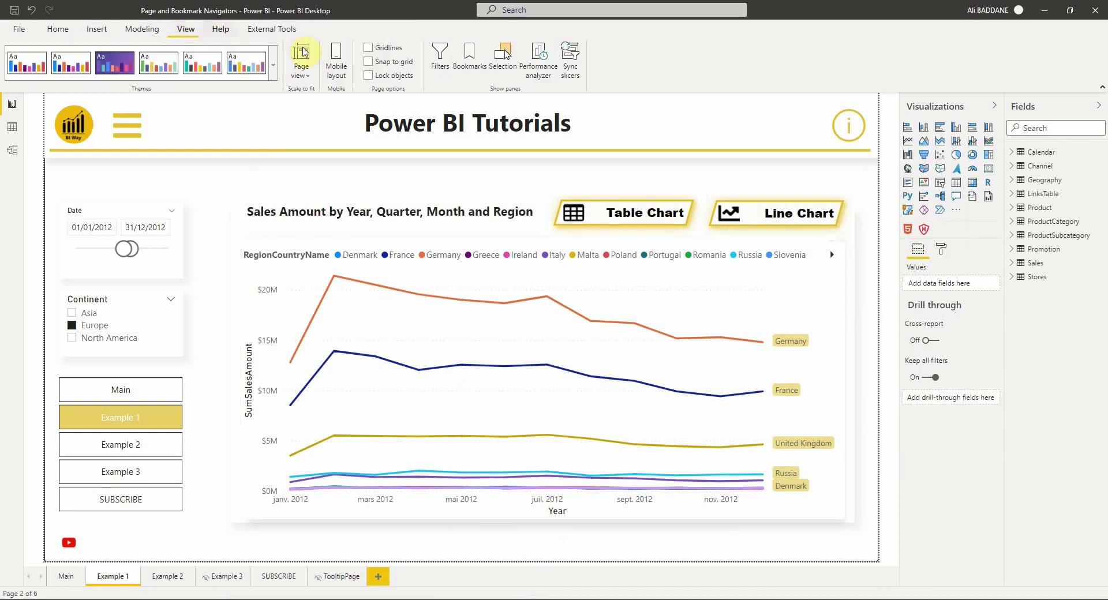
left_click(470, 55)
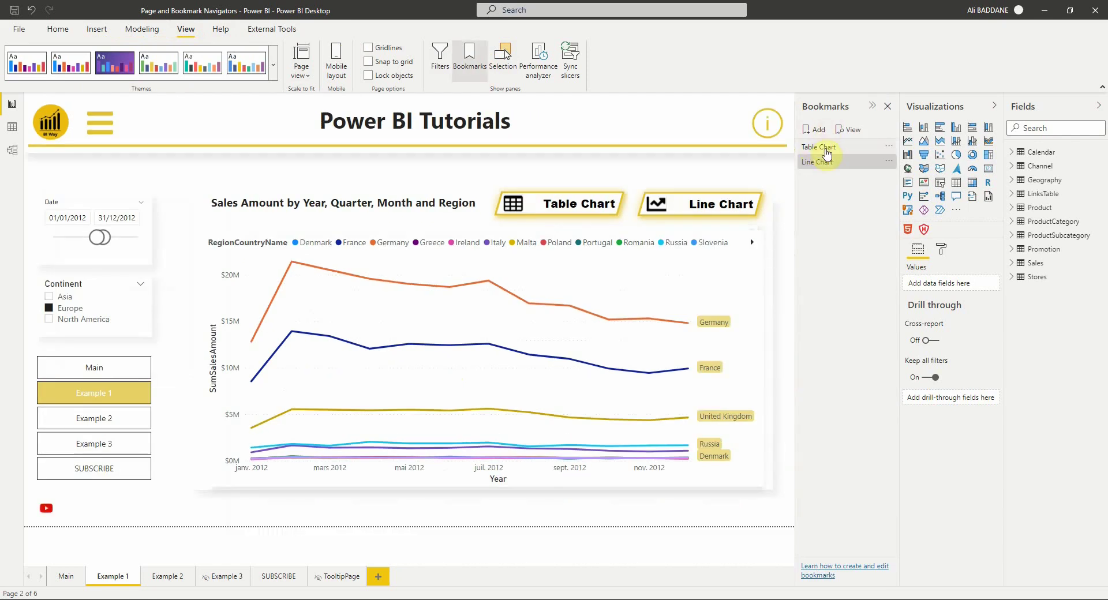
- Insert a bookmark navigator and place it just above the sales chart
left_click(875, 107)
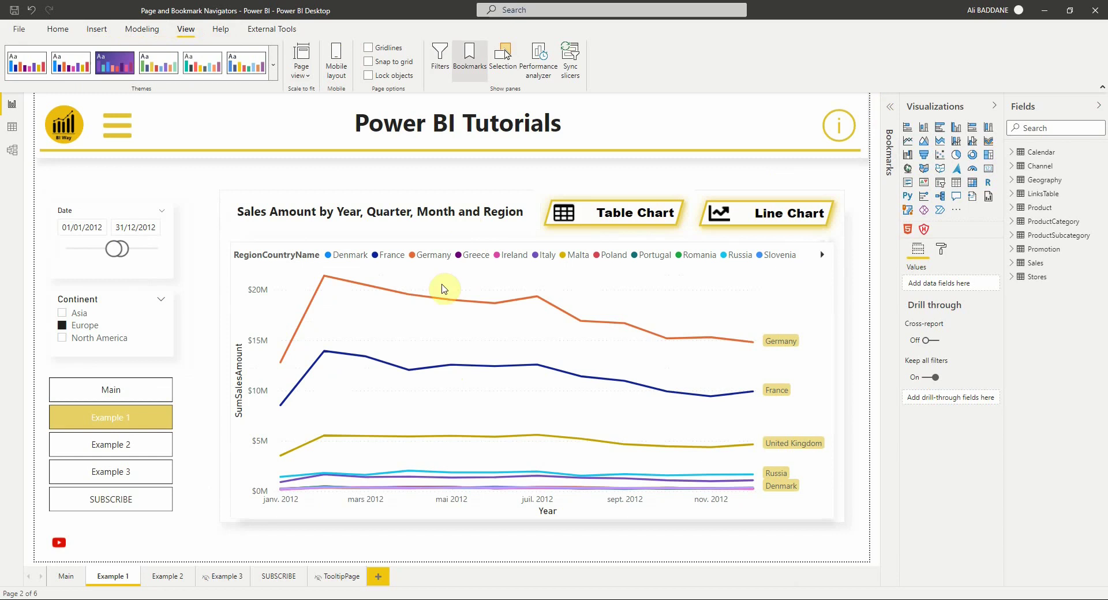
left_click(96, 30)
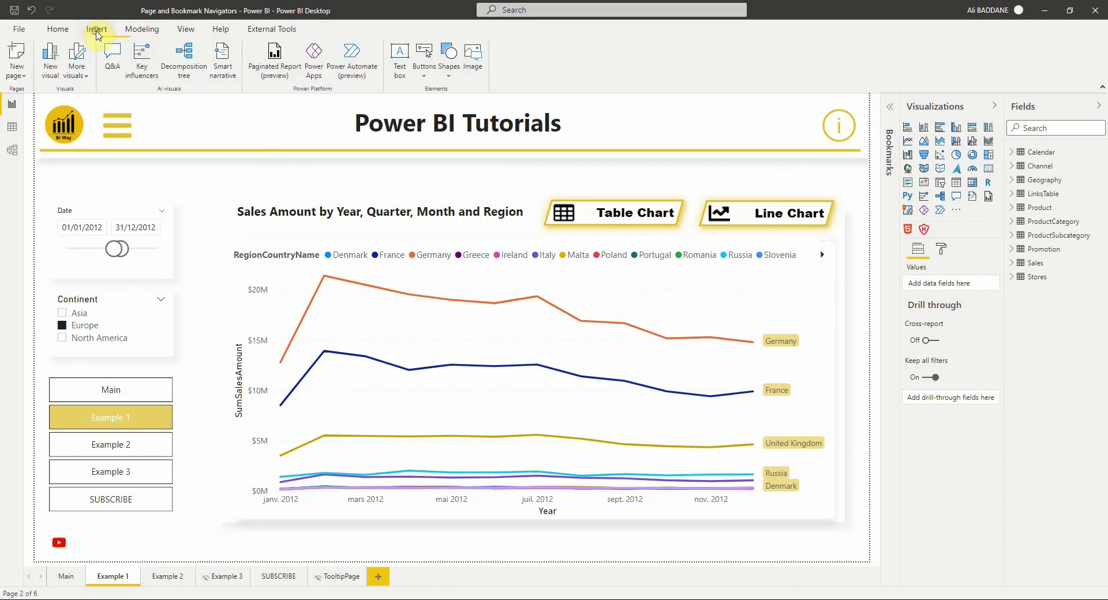
left_click(425, 57)
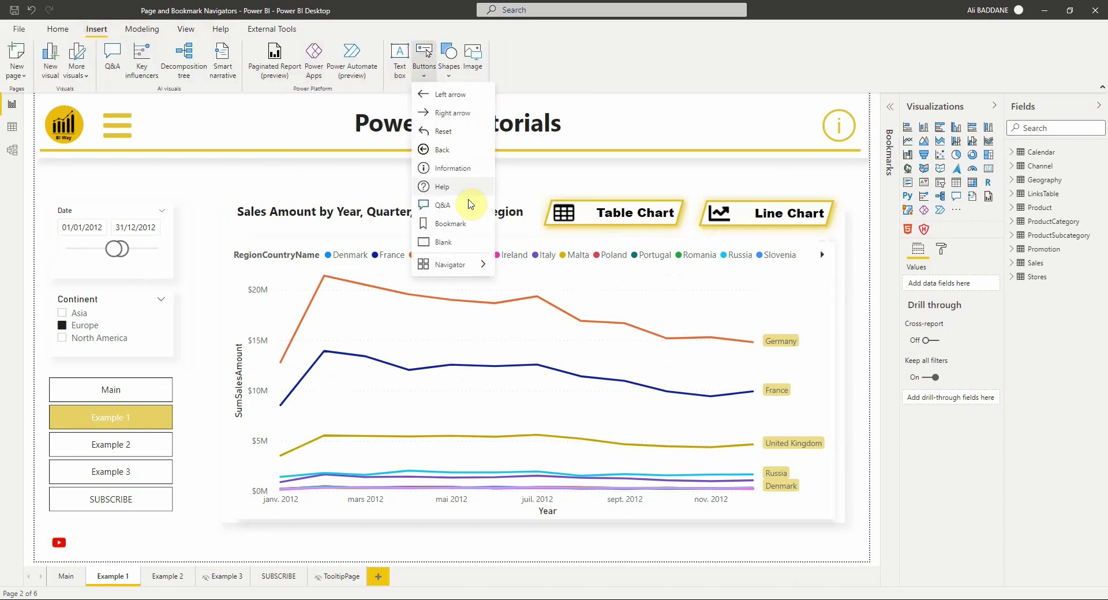
mouse_move(449, 264)
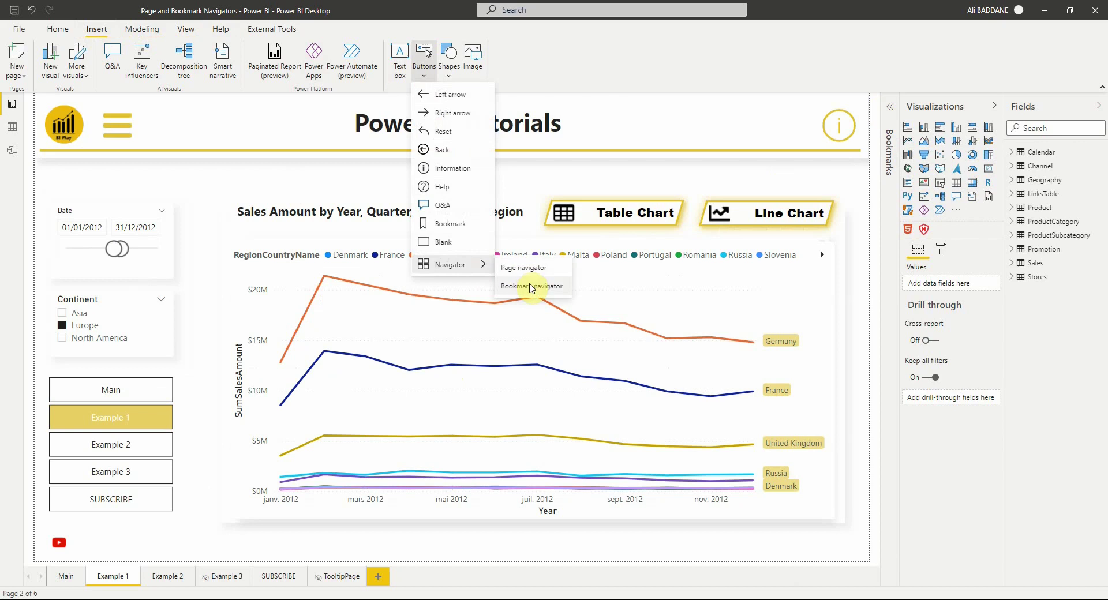
left_click(532, 288)
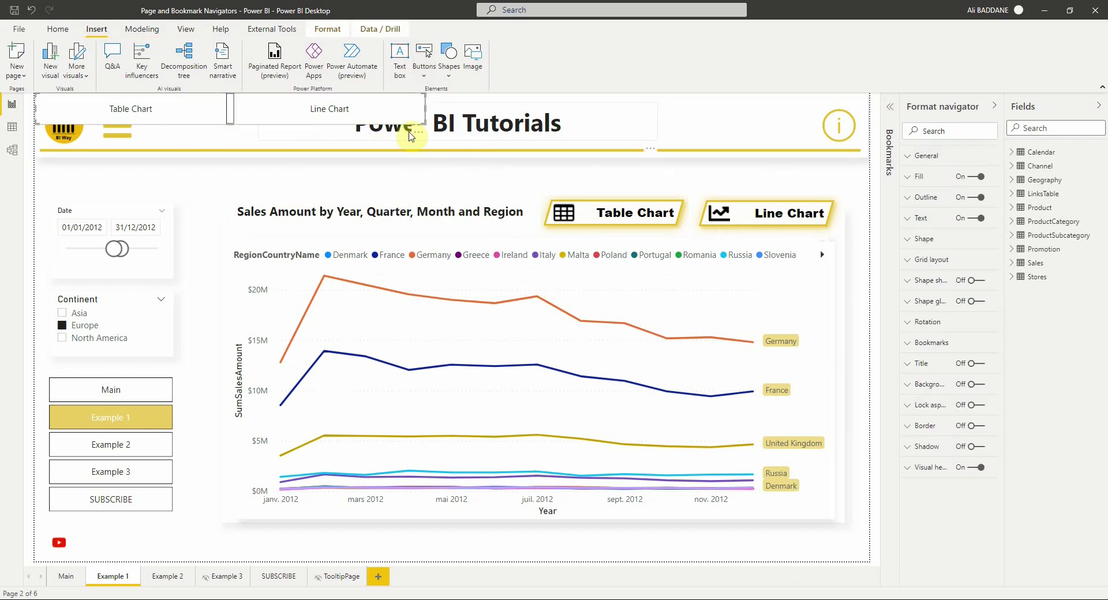
left_click_drag(414, 135, 602, 202)
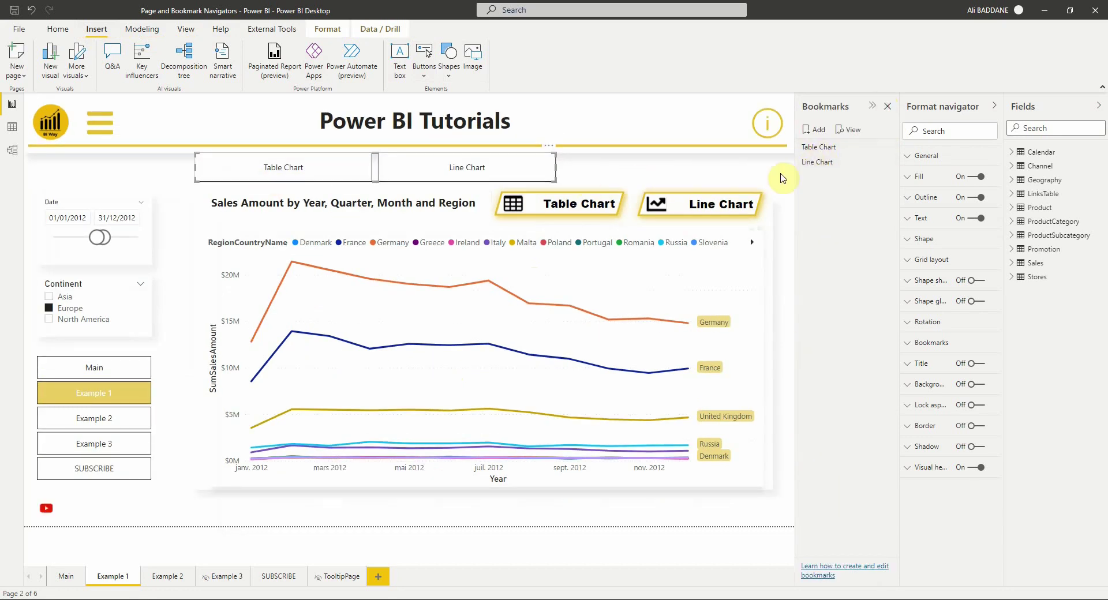
- Move Line Chart ahead of Table Chart, and add then delete a test Bookmark 3
left_click_drag(830, 164, 829, 147)
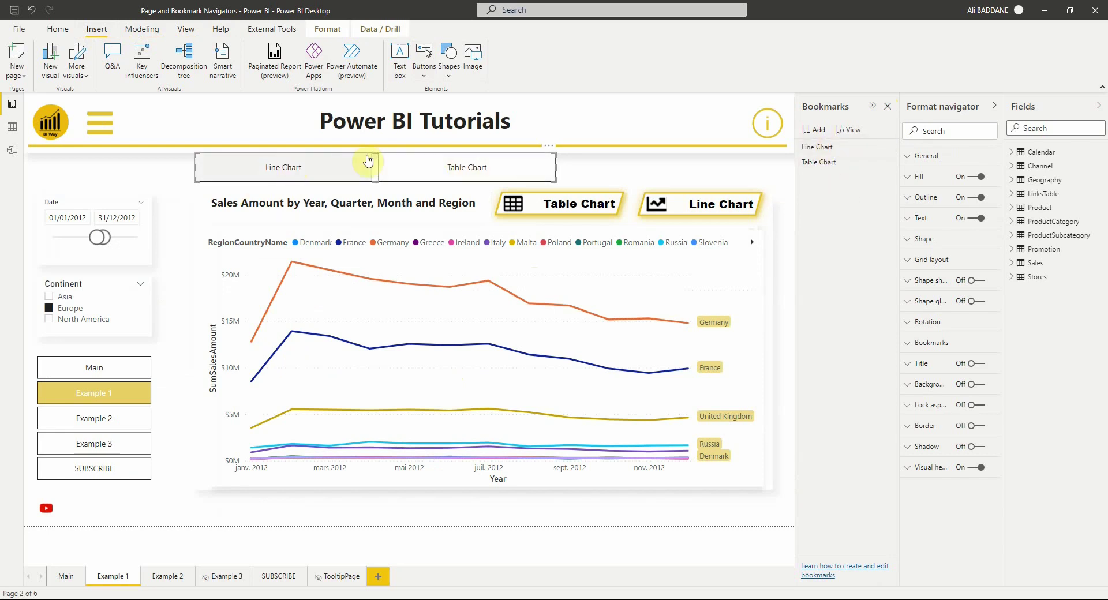
left_click(820, 131)
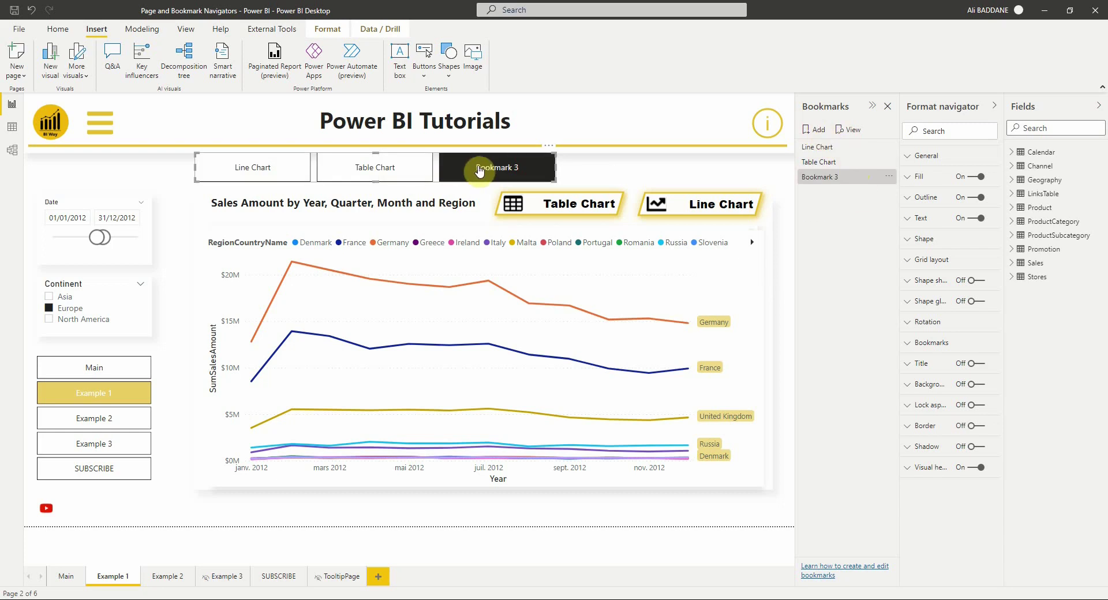
left_click(890, 178)
left_click(910, 219)
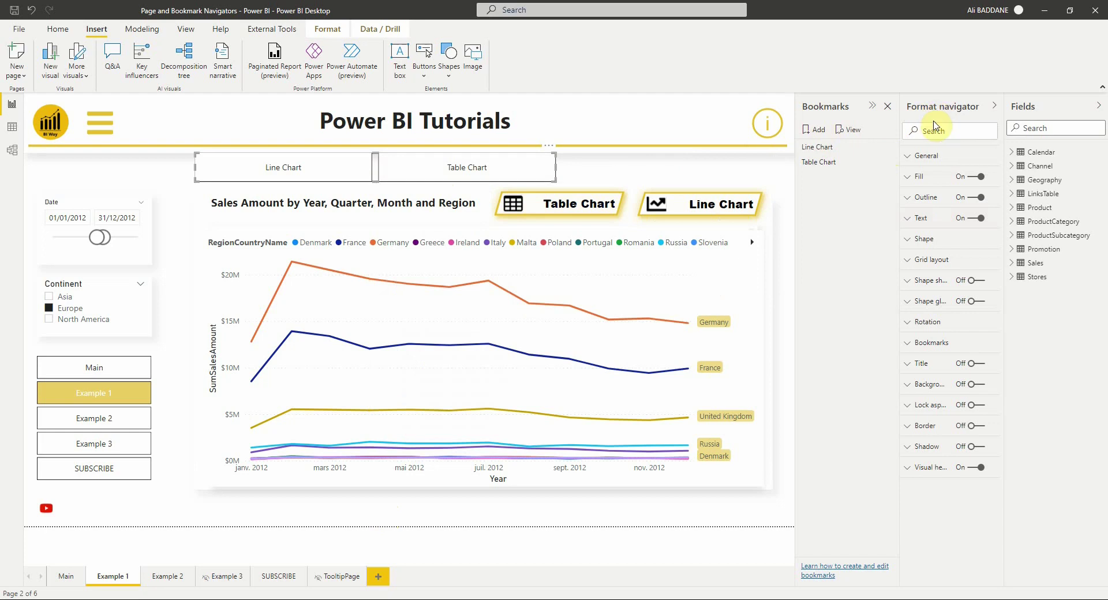
- Keep the bookmark navigator horizontal after trying other orientations, and reduce the button gap to 1 px
left_click(916, 260)
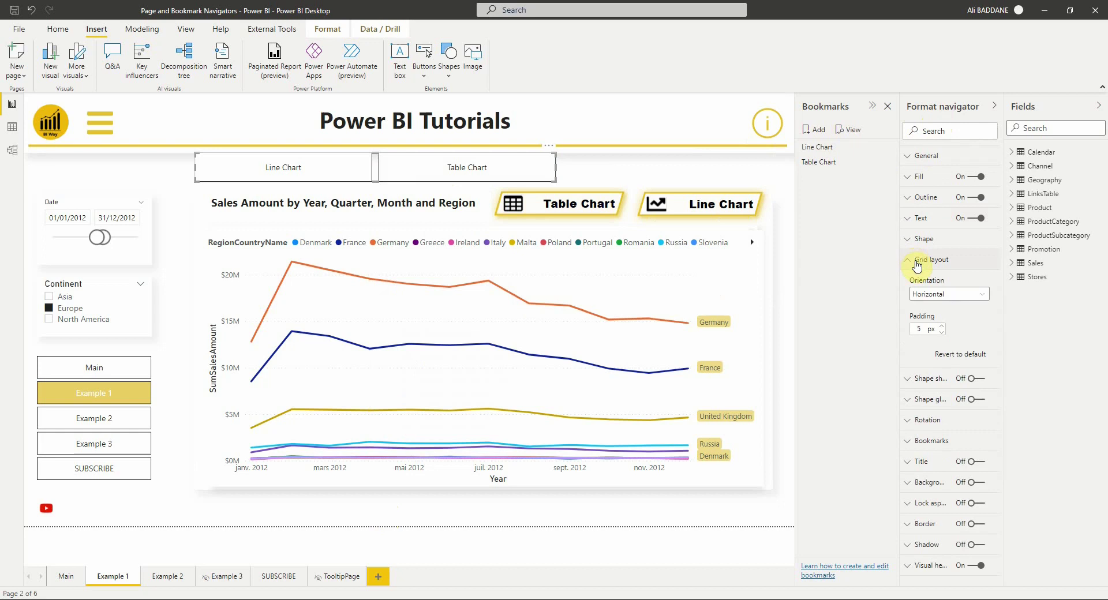
left_click(939, 298)
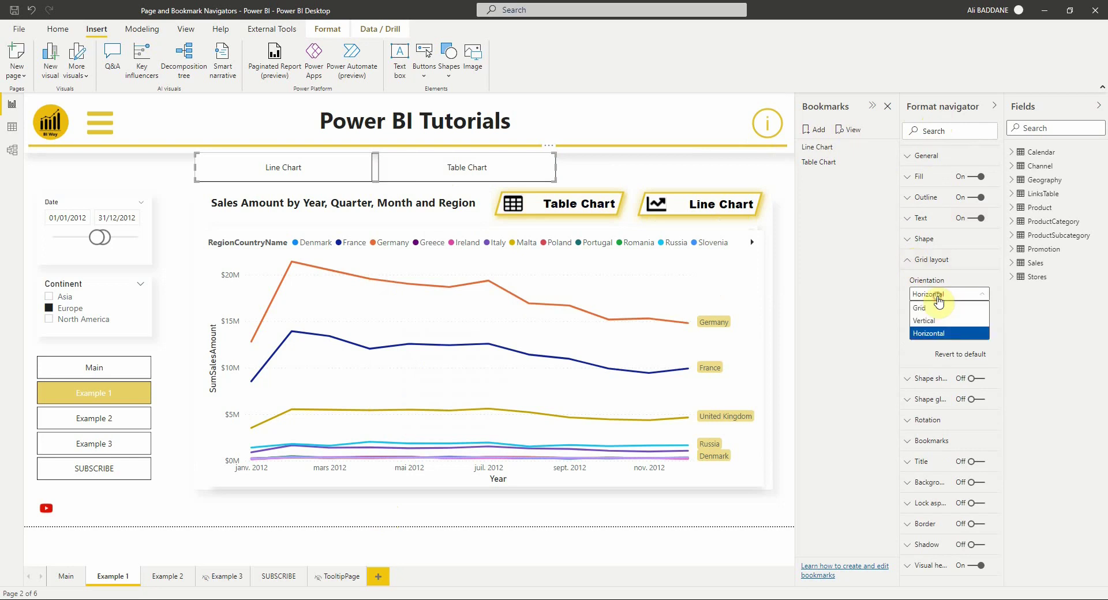
left_click(941, 321)
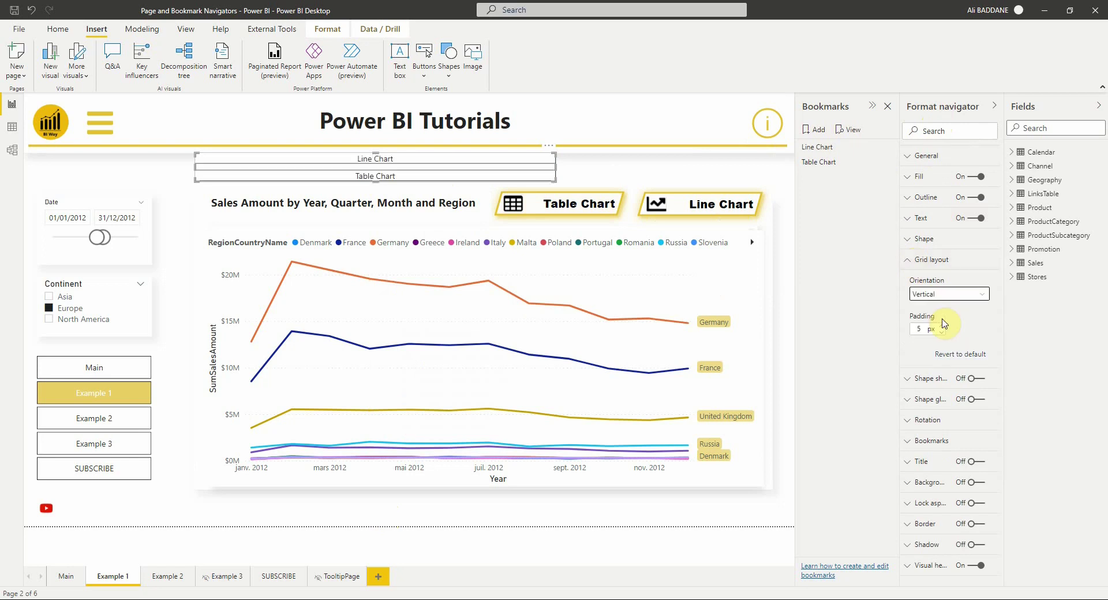
left_click(940, 294)
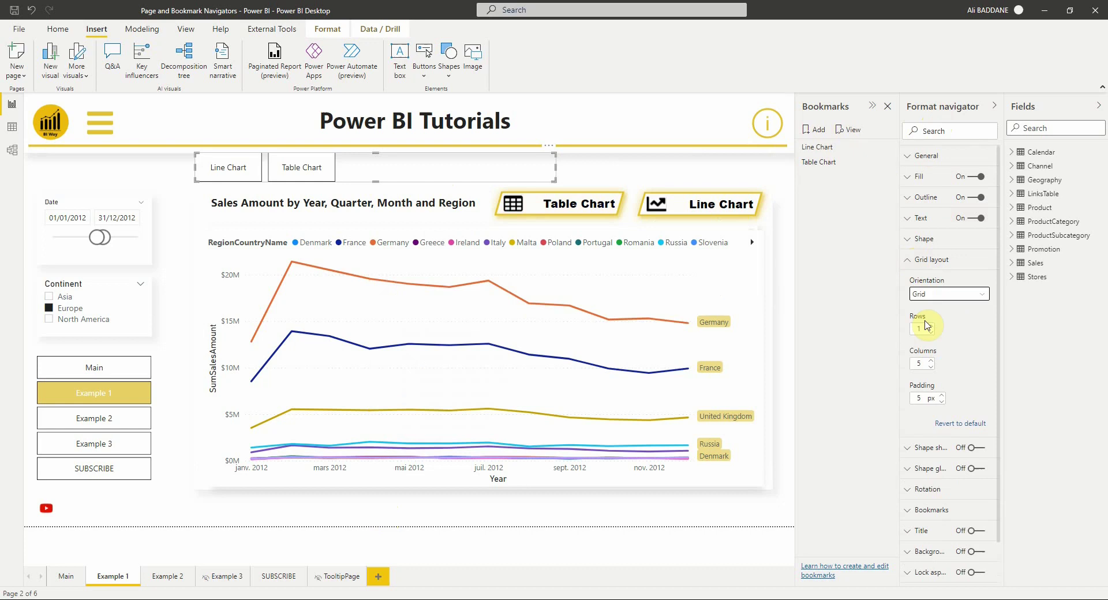
left_click(938, 294)
left_click(940, 331)
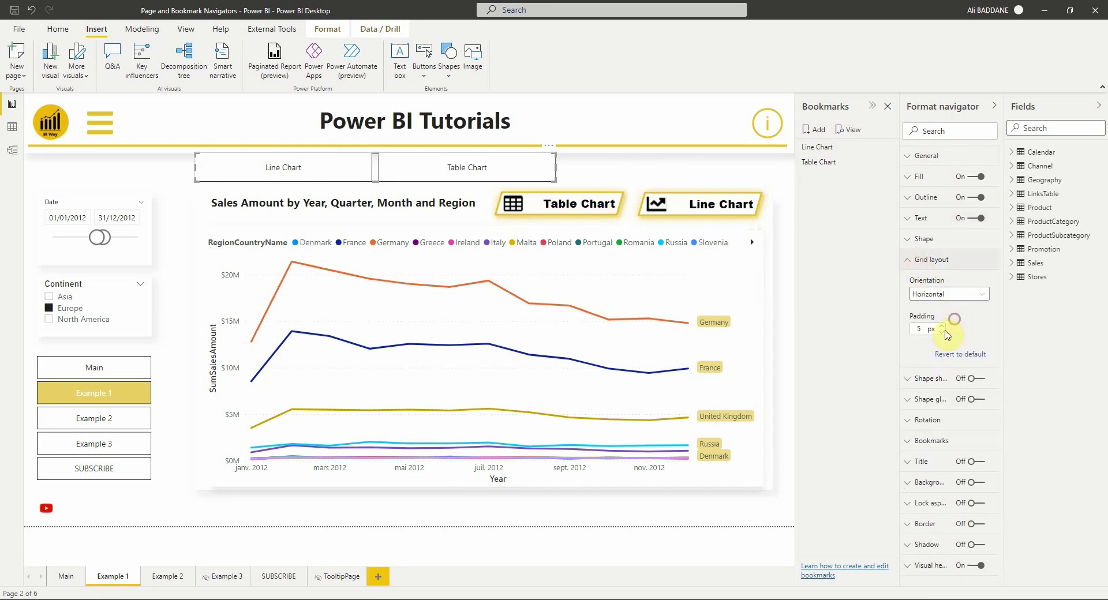
left_click(941, 333)
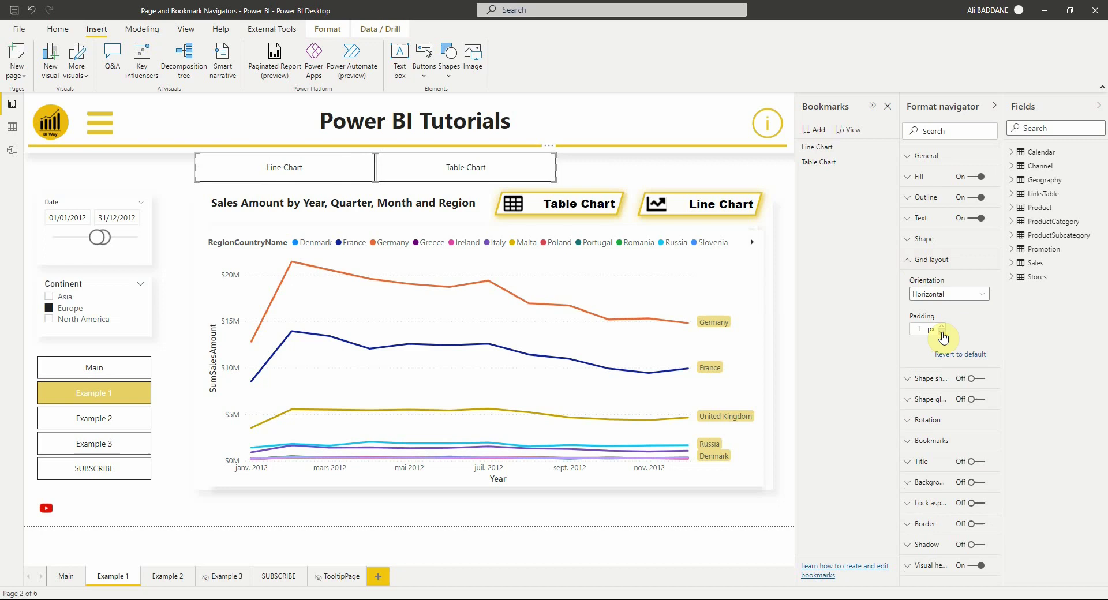
left_click(924, 260)
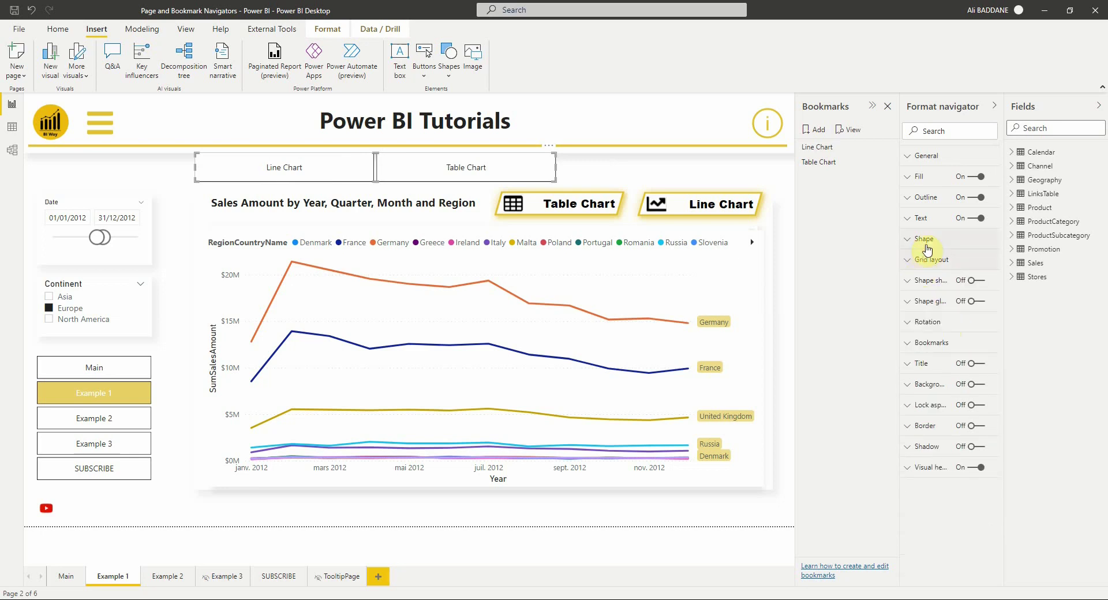
- Change the navigator button shape to Parallelogram after trying a rounded rectangle
left_click(923, 240)
left_click(947, 274)
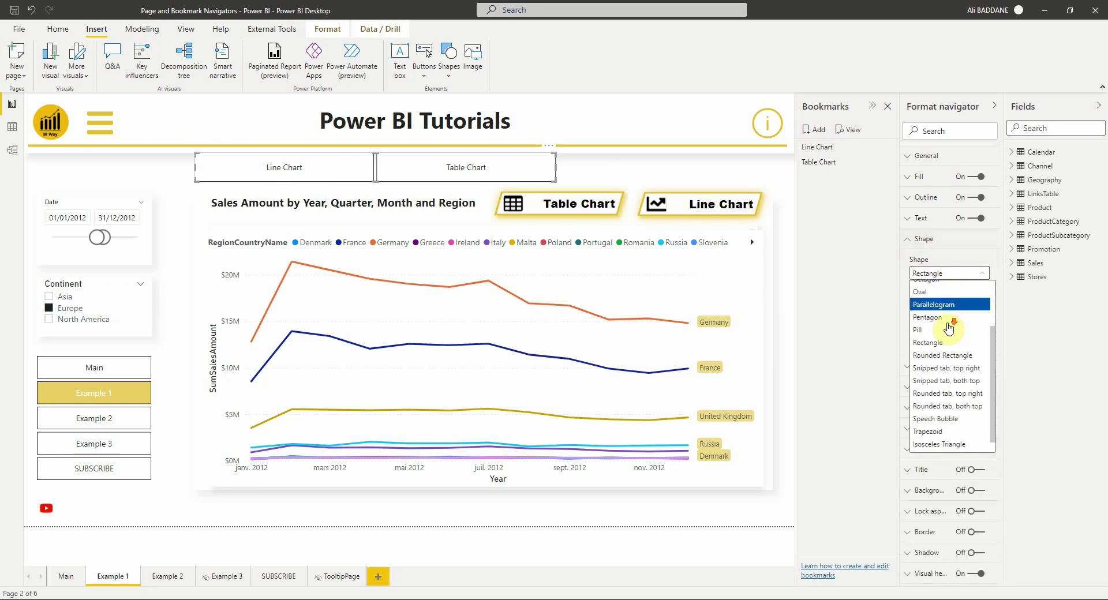
left_click(958, 345)
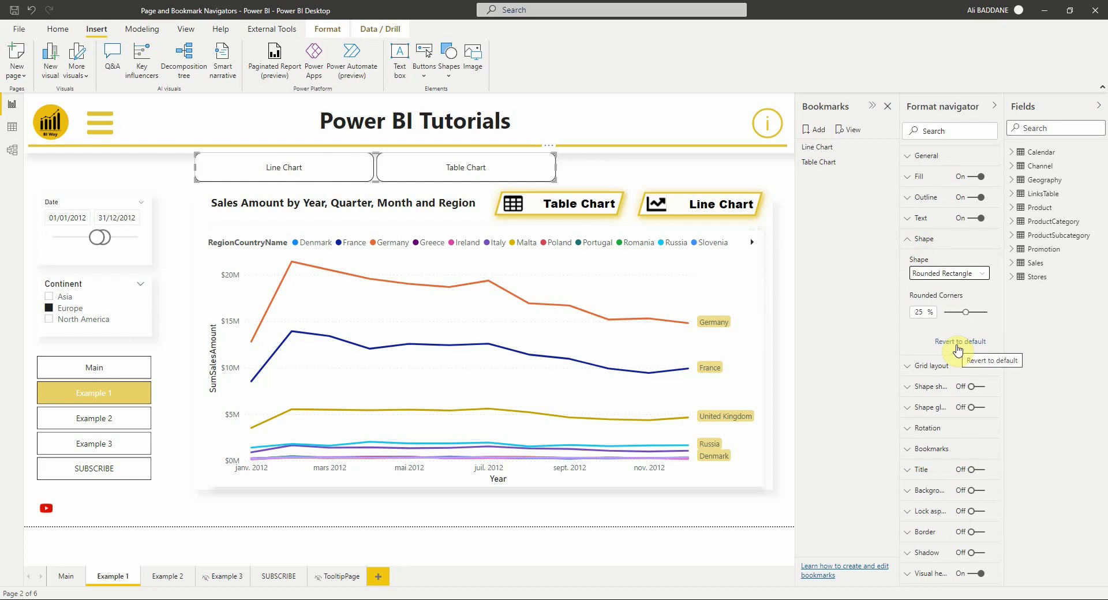
left_click(951, 273)
scroll(959, 374, "up", 2)
left_click(958, 357)
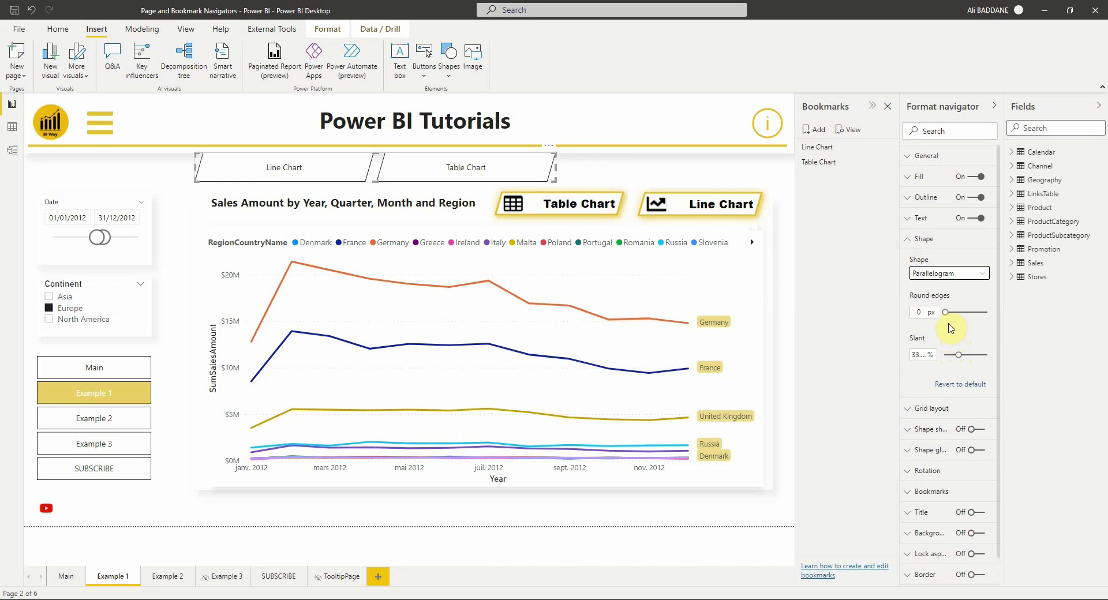
left_click(925, 241)
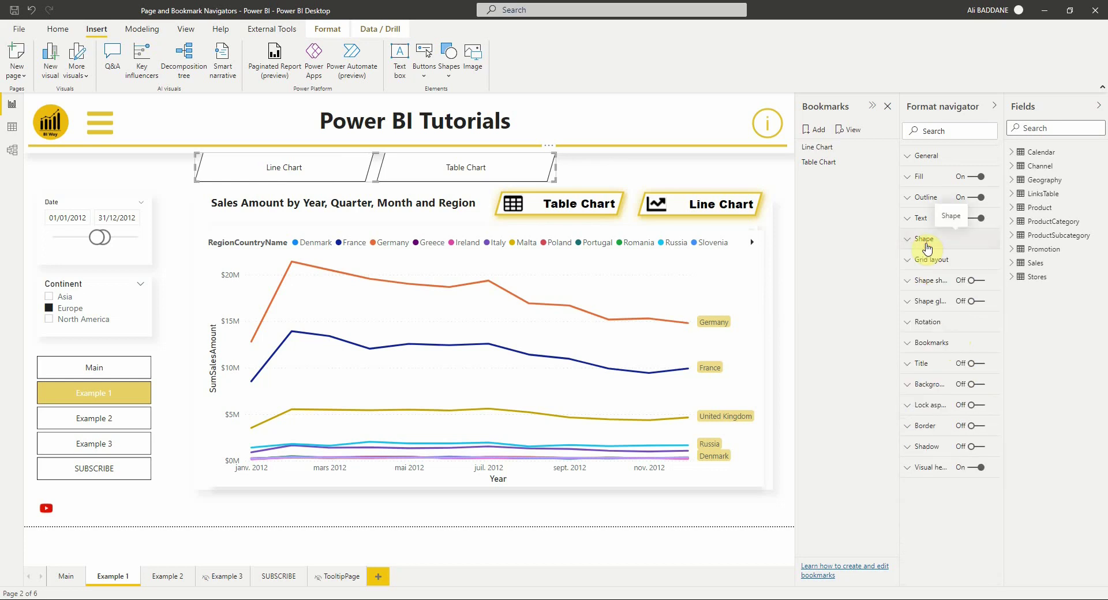
left_click(930, 343)
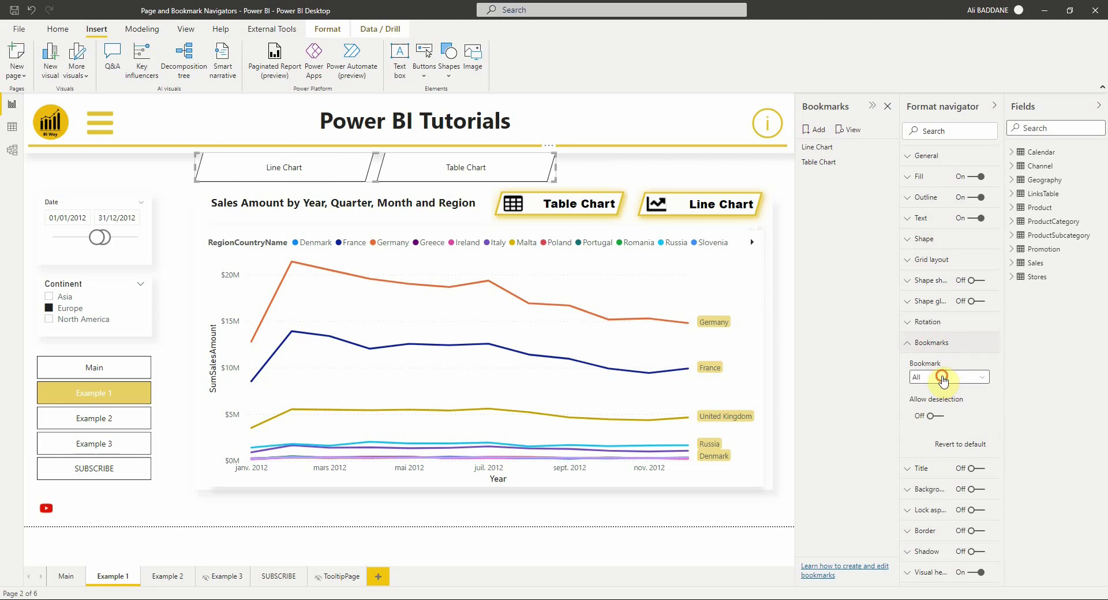
left_click(943, 378)
left_click(928, 380)
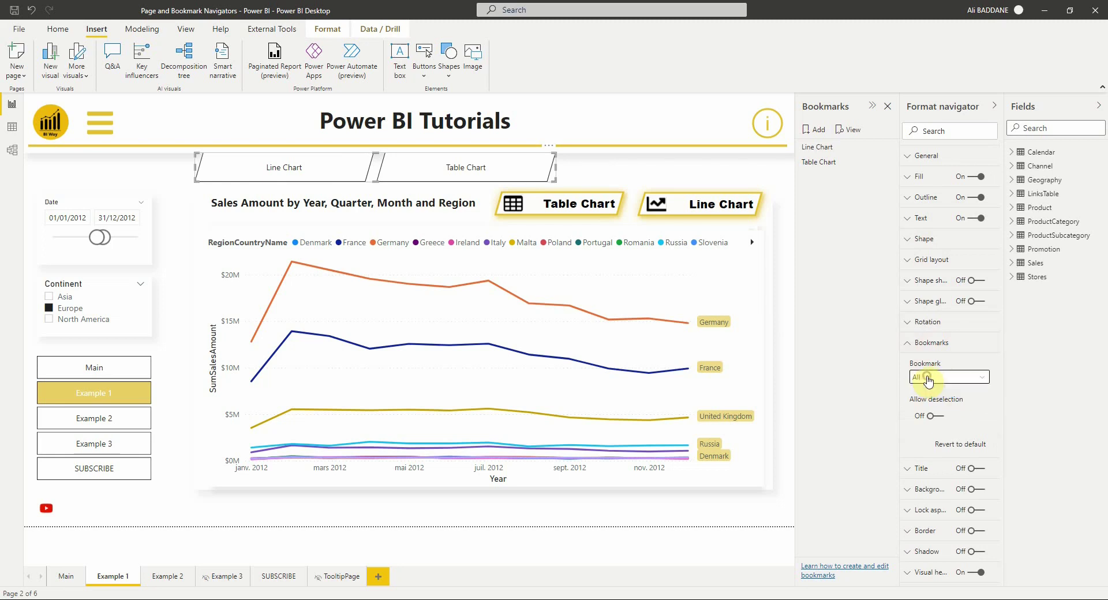
left_click(934, 416)
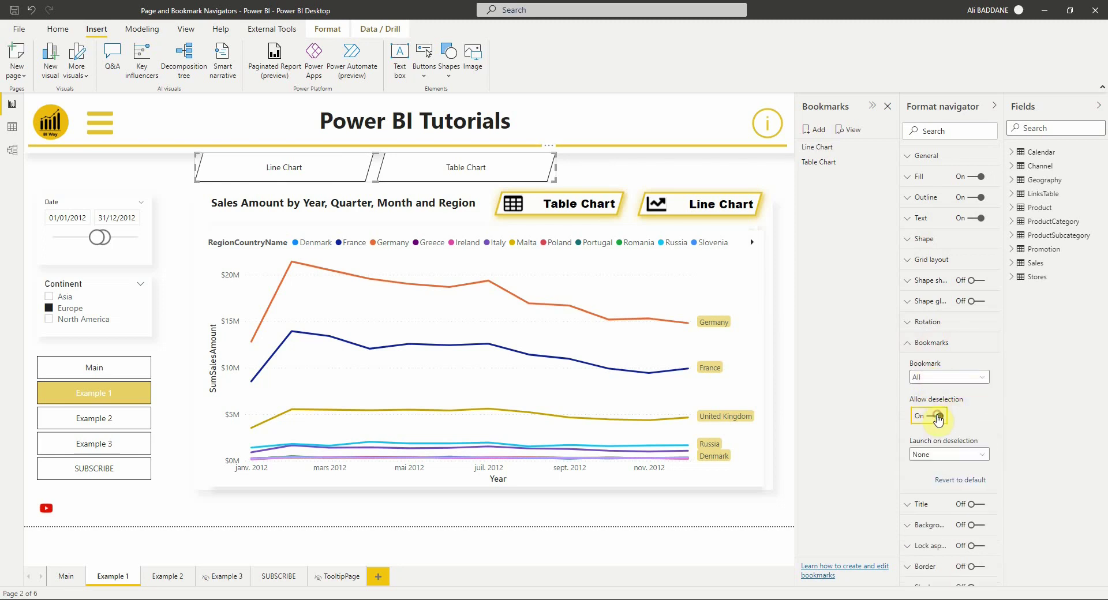
left_click(946, 379)
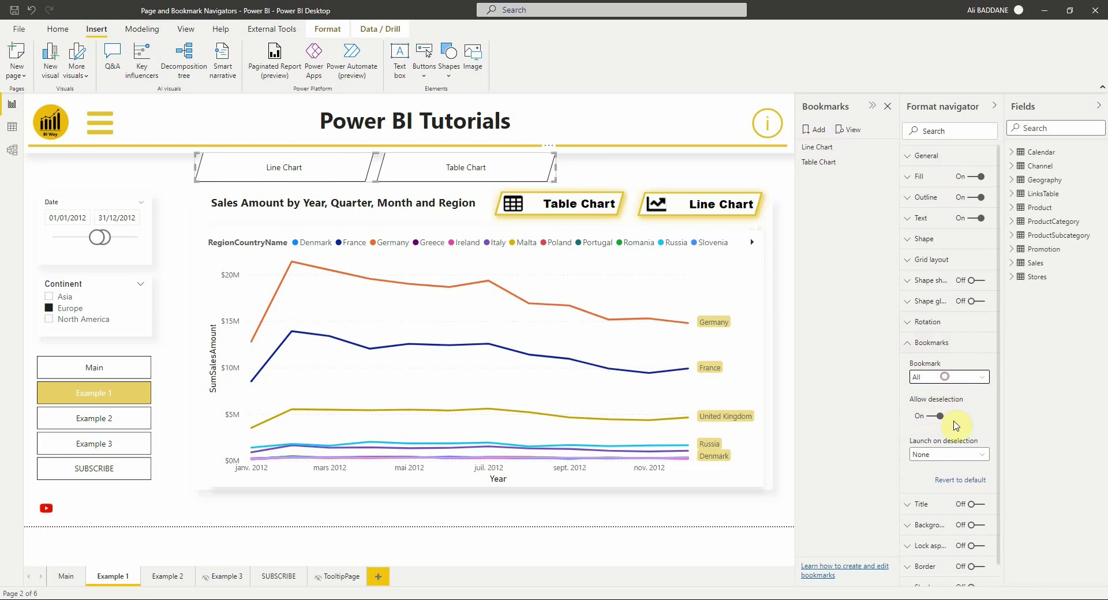
left_click(942, 455)
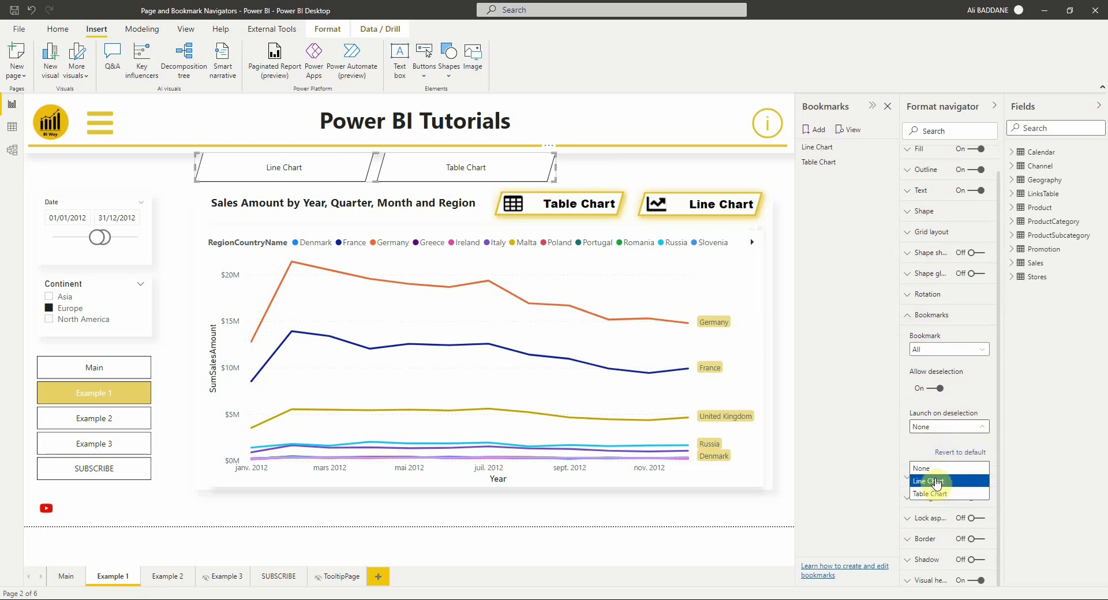
left_click(953, 398)
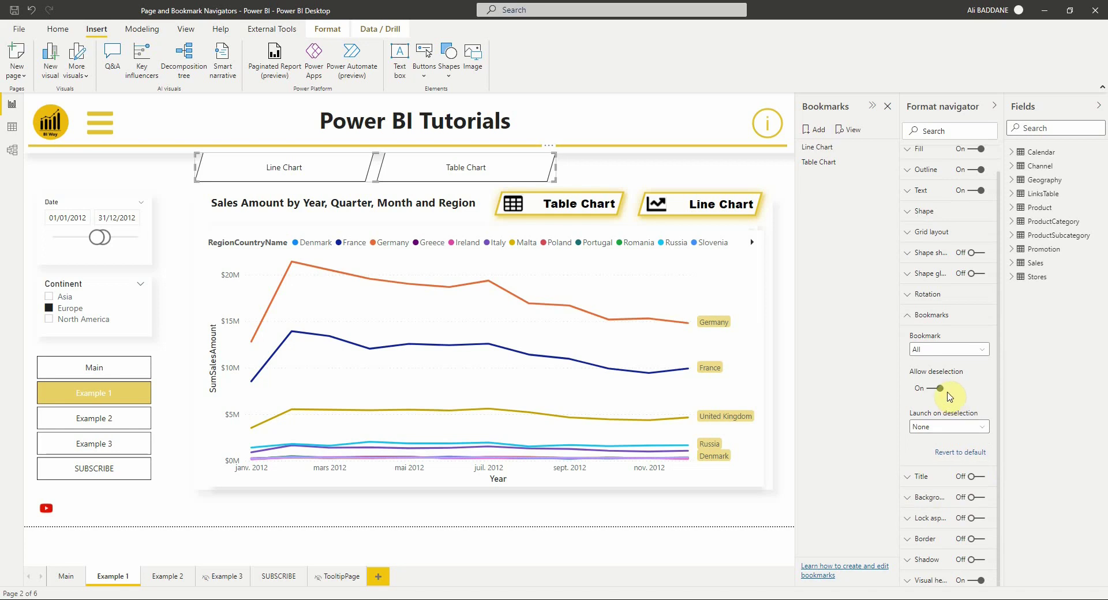
left_click(938, 388)
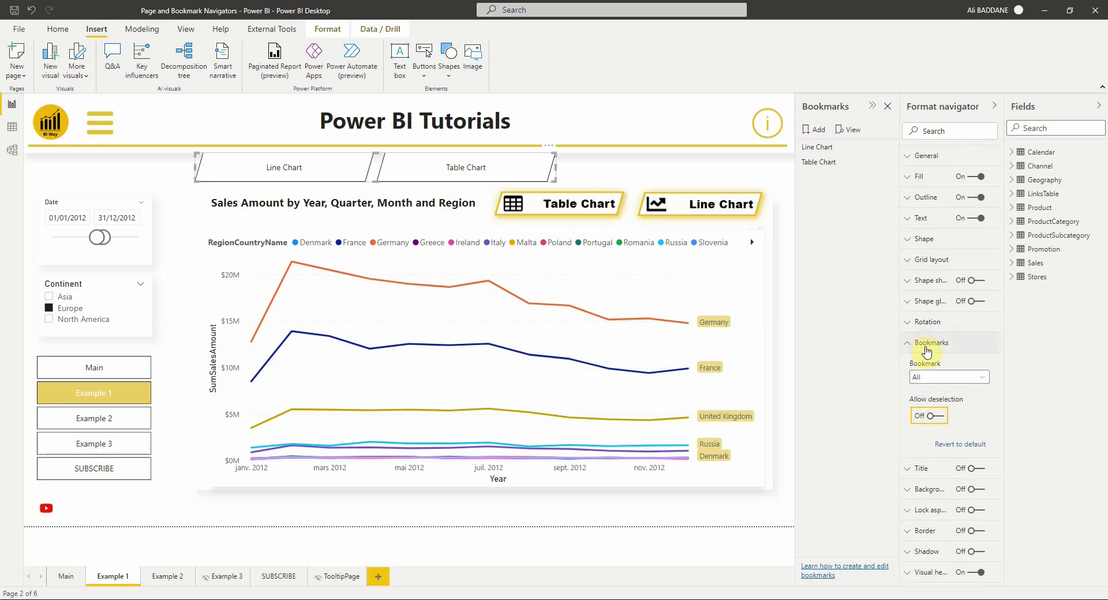
left_click(927, 346)
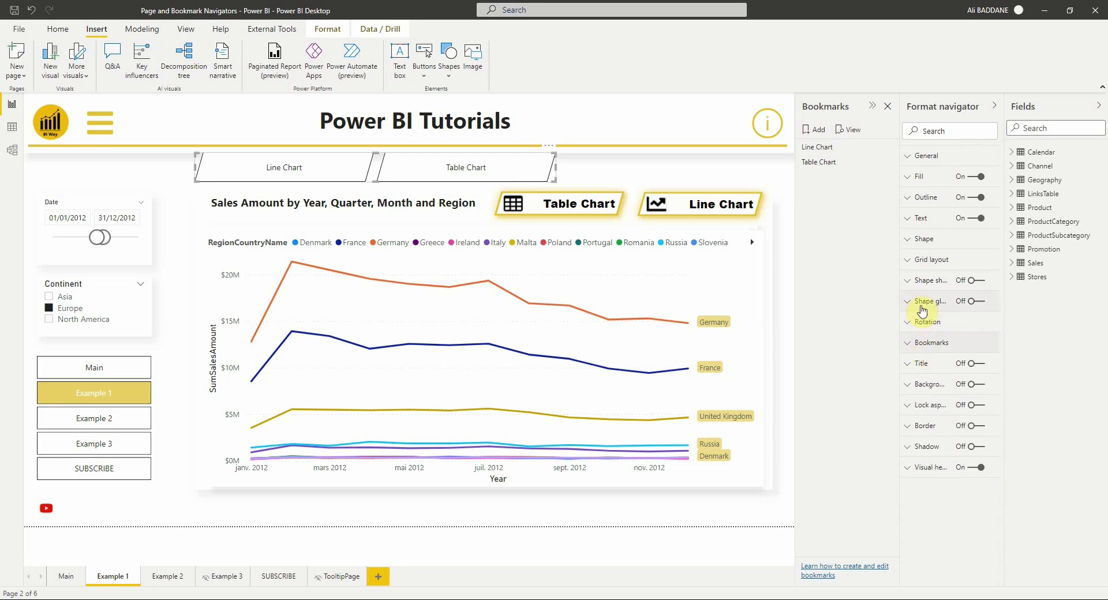
- Show the Table Chart bookmark and give the navigator's selected-state button a yellow fill
left_click(446, 171)
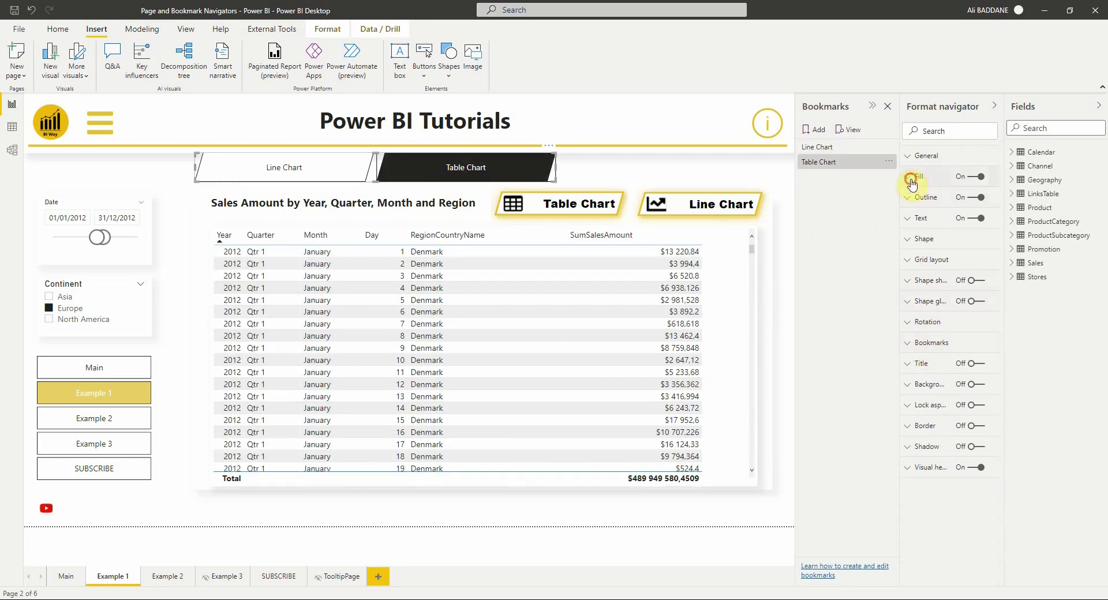
left_click(919, 176)
left_click(946, 199)
left_click(939, 253)
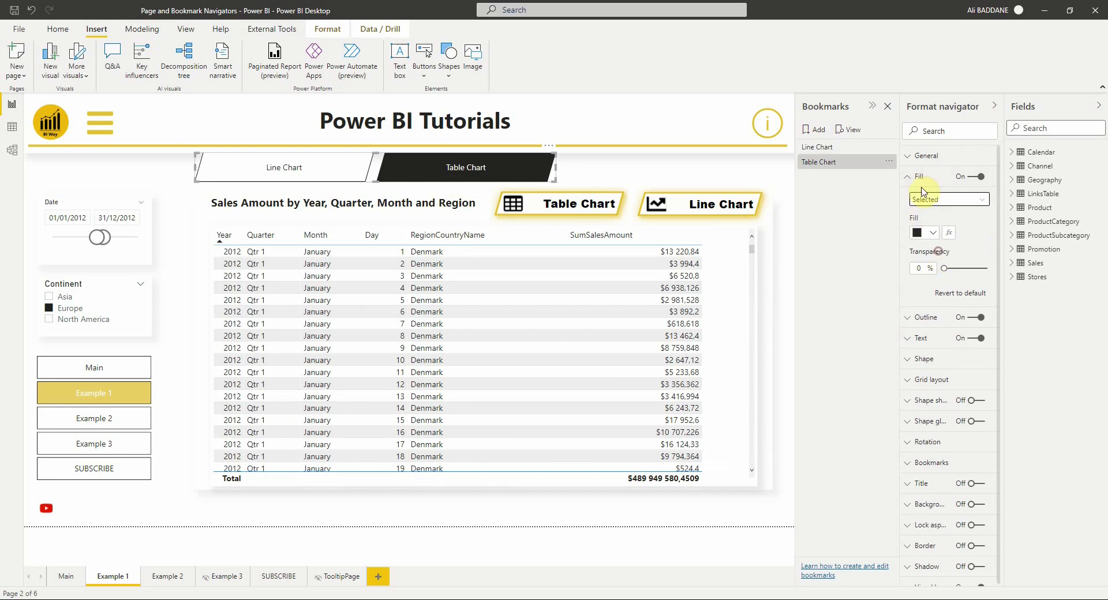
left_click(920, 234)
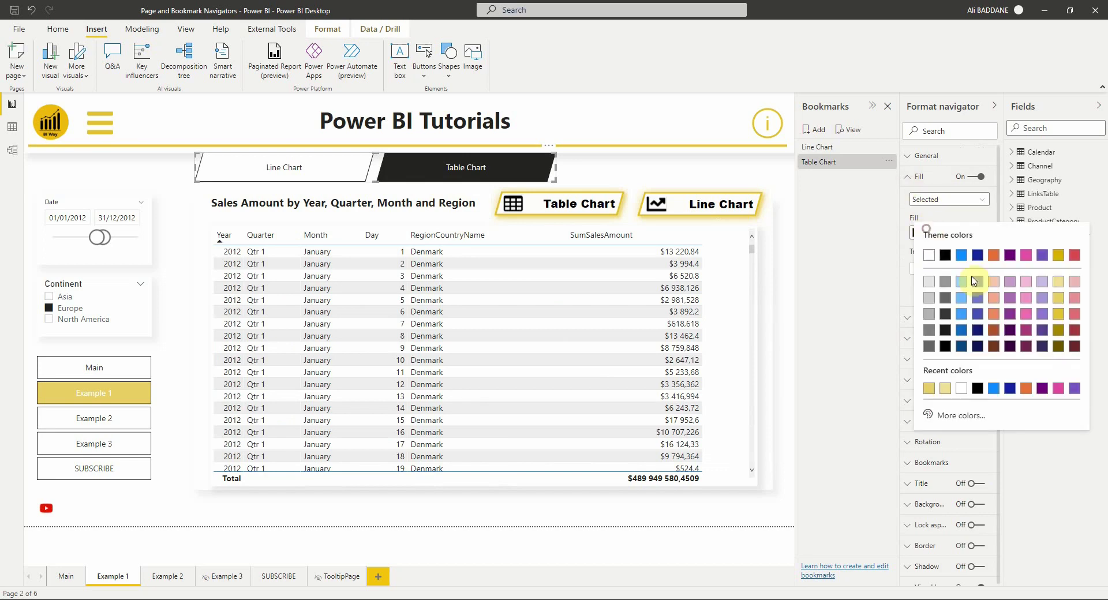
left_click(1058, 301)
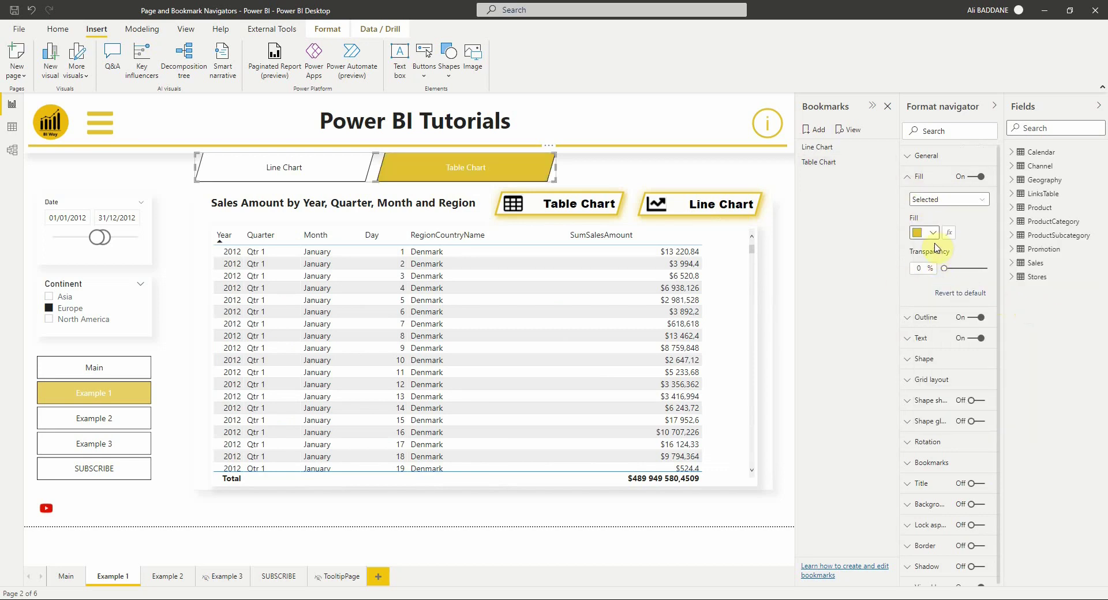
left_click(920, 180)
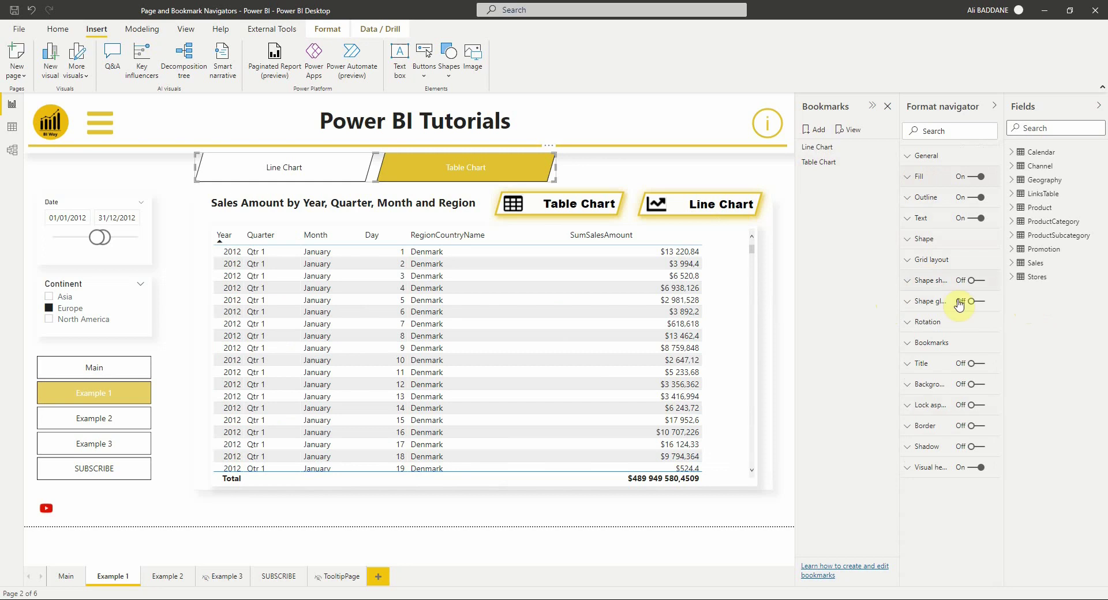
- Turn on a shadow for the navigator buttons, leaving glow off
left_click(979, 281)
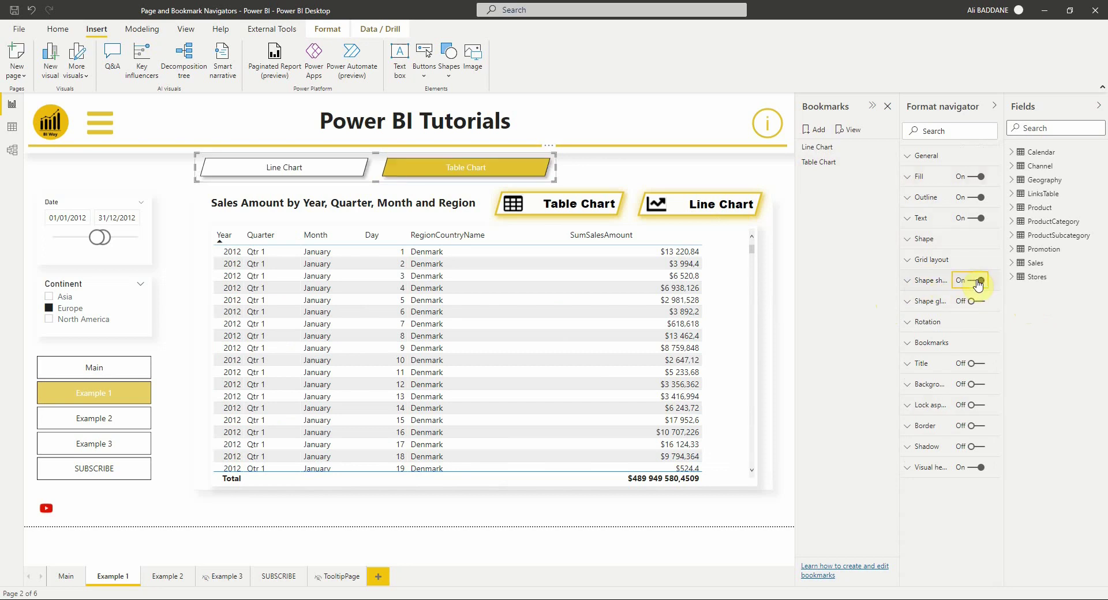
left_click(979, 302)
left_click(979, 303)
left_click(931, 282)
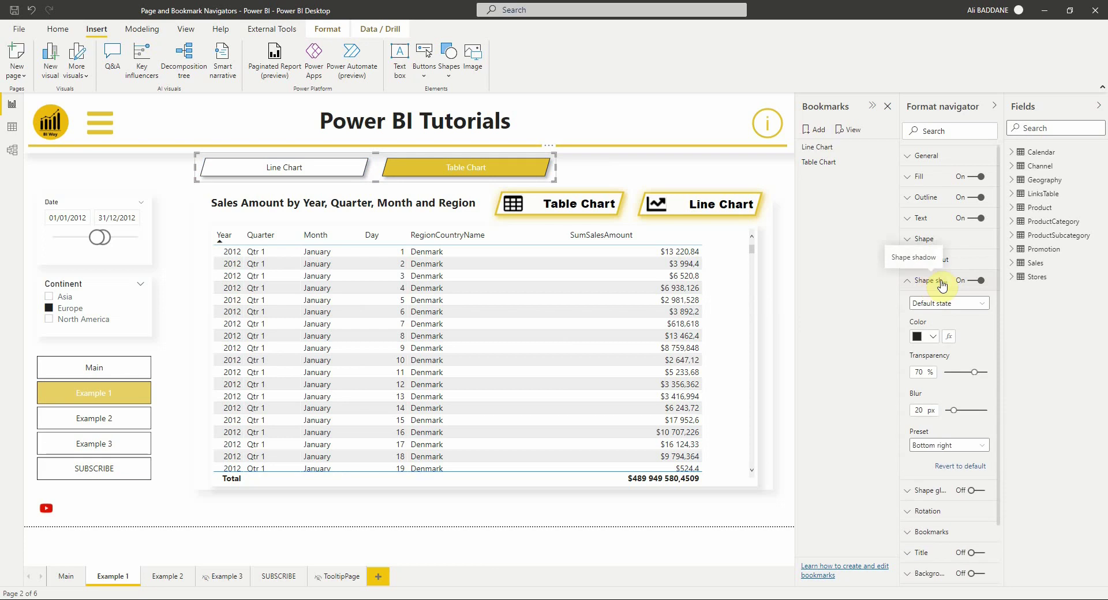
left_click(932, 281)
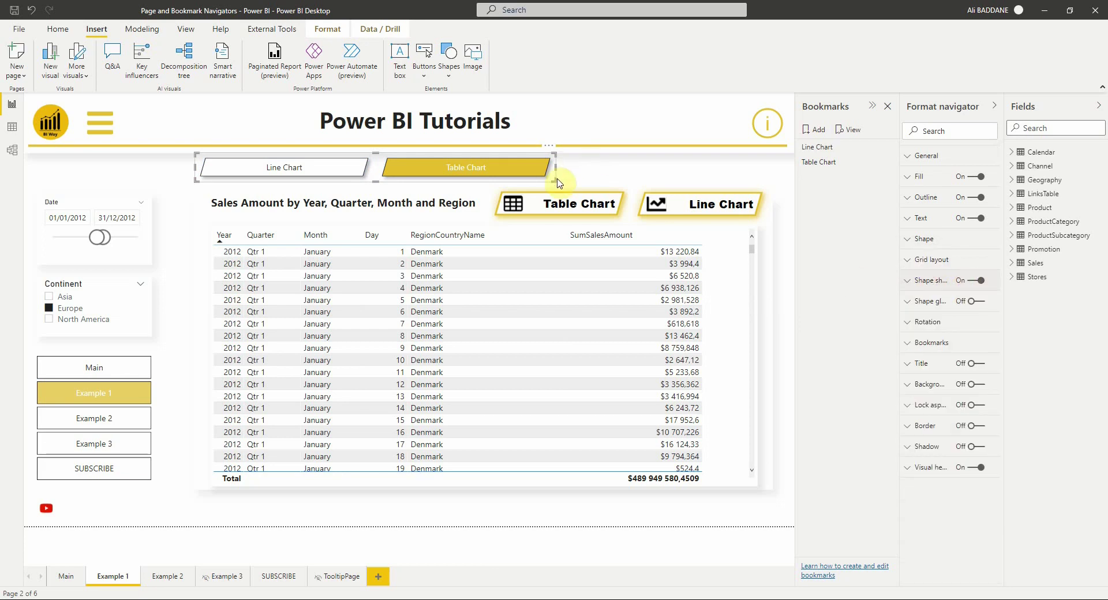
- Resize the navigator, move it to the page's upper right, and test Line Chart and Table Chart
left_click_drag(554, 179, 528, 190)
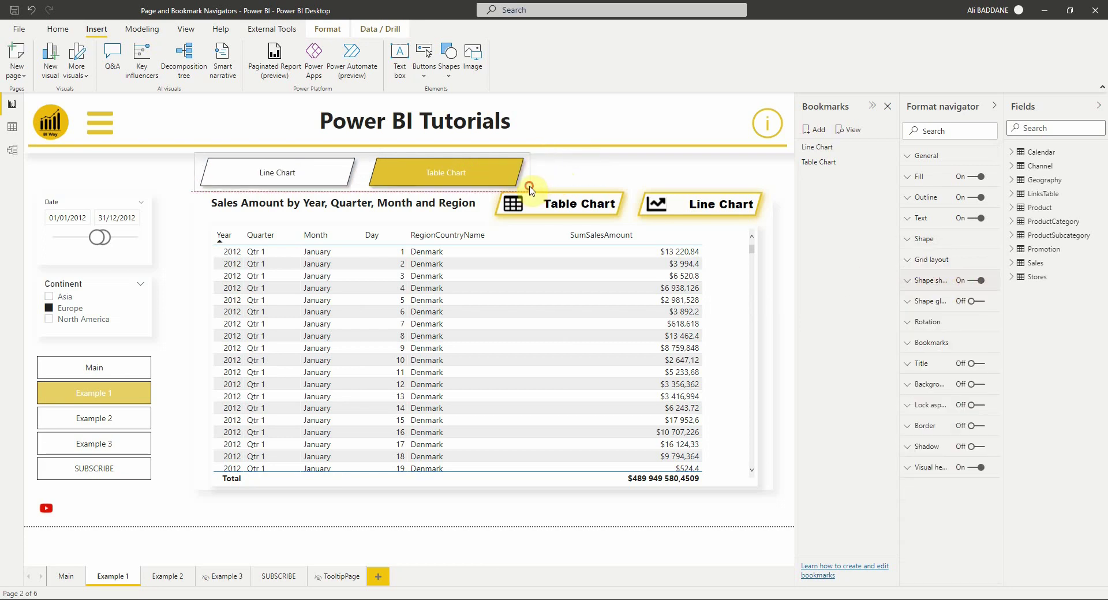
left_click_drag(381, 161, 624, 168)
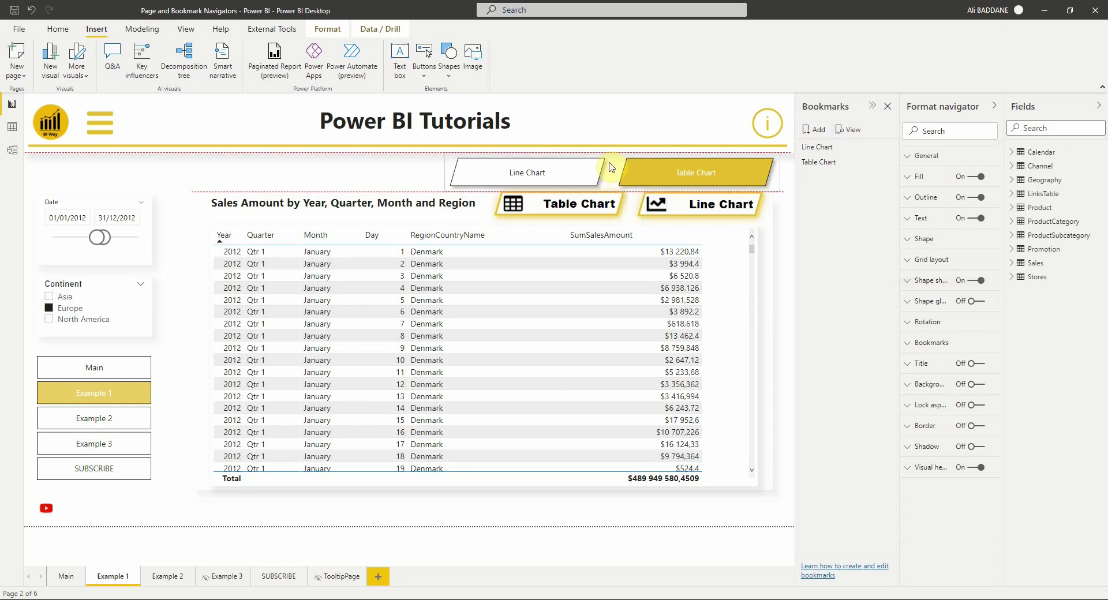
left_click(555, 178, "ctrl")
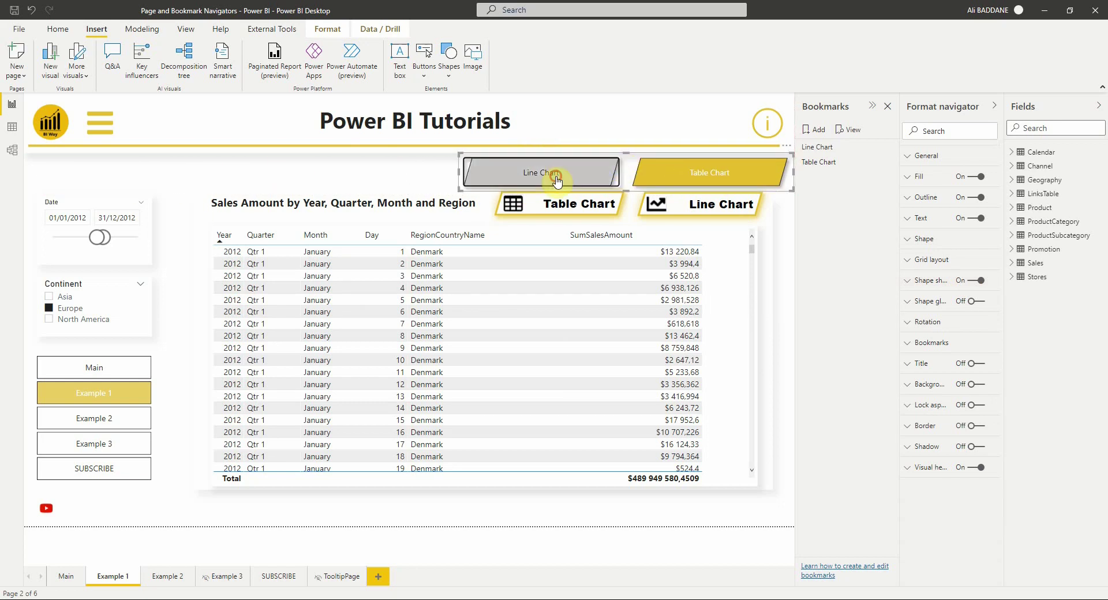
left_click(701, 179, "ctrl")
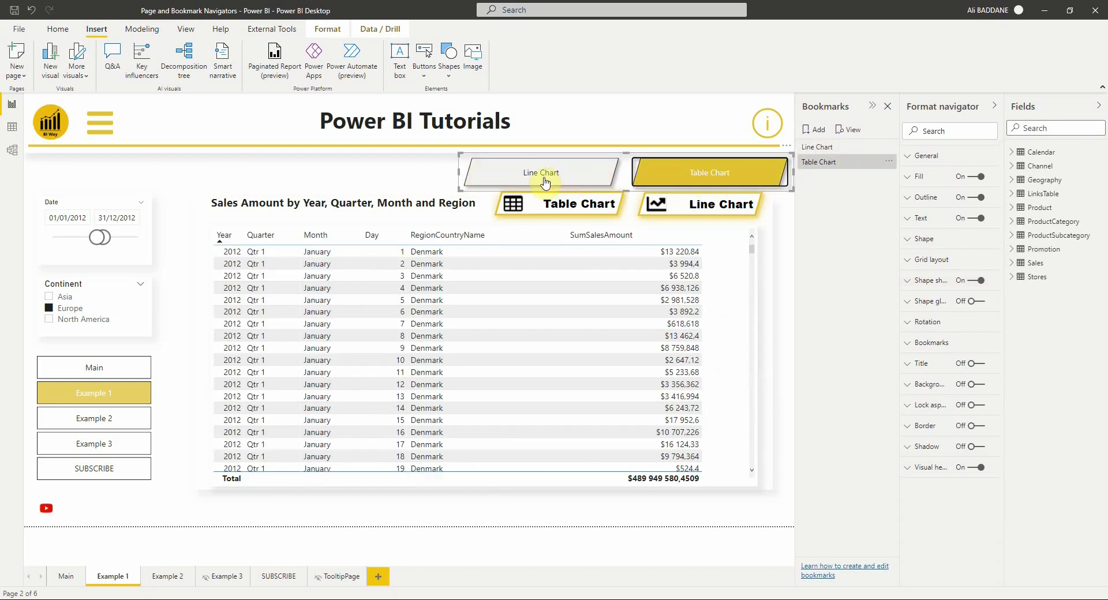
- Collapse the Bookmarks pane and deselect the navigator to view the finished page
left_click(872, 105)
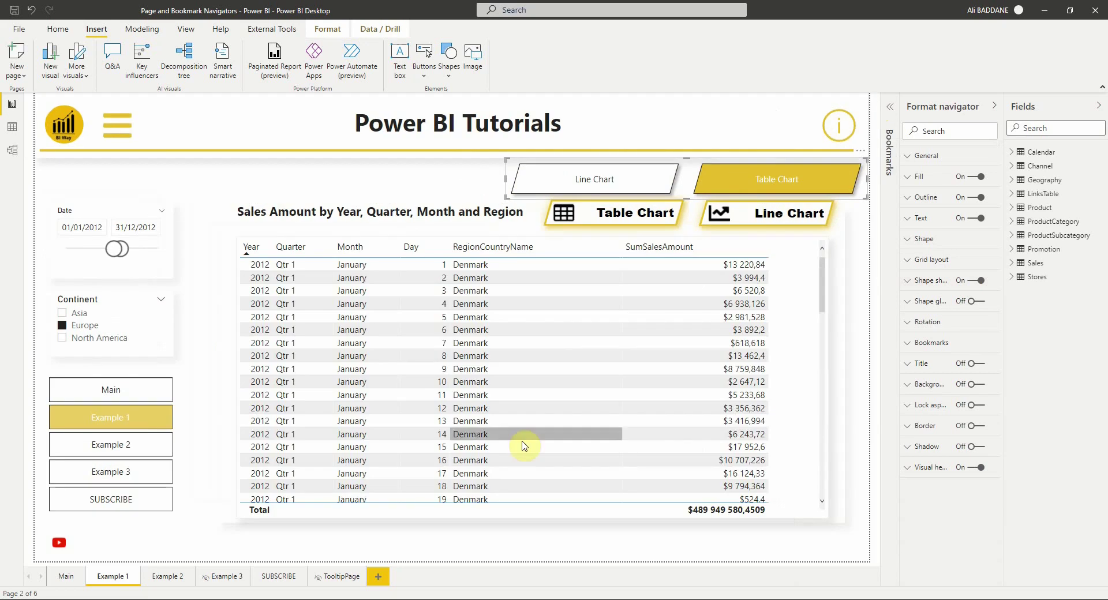
left_click(474, 554)
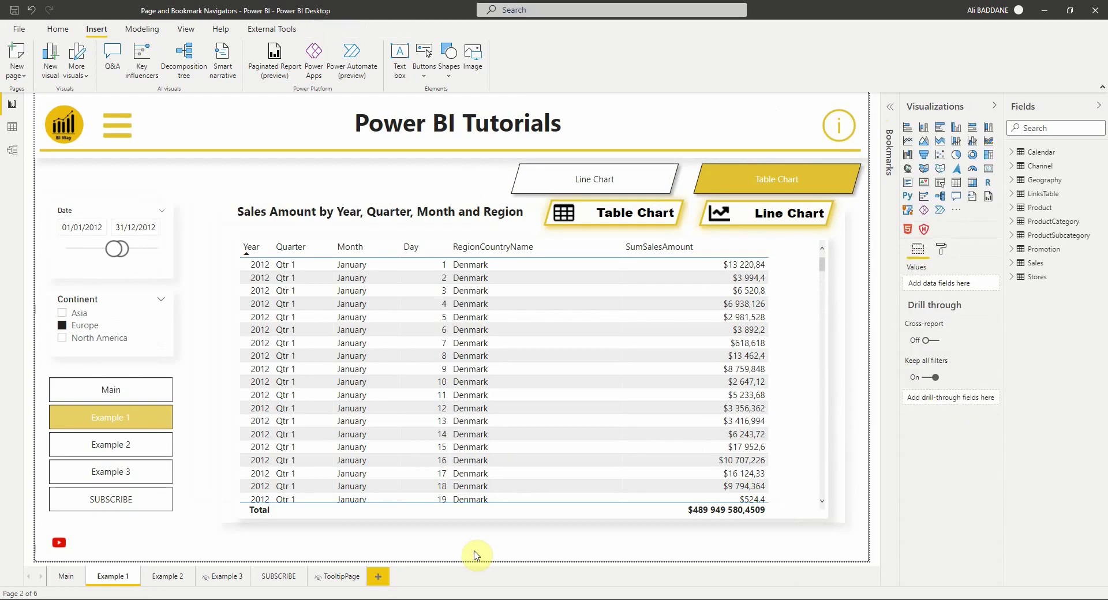